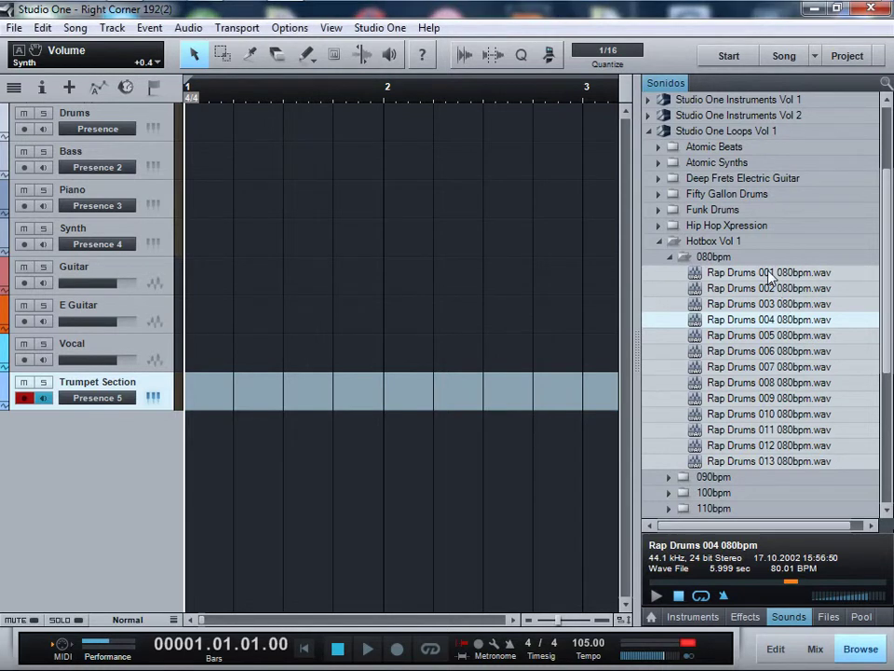
- Select the Rap Drums 001 080bpm loop and set the song tempo to 80 BPM to match it
{"action": "left_click", "coordinate": [756, 273]}
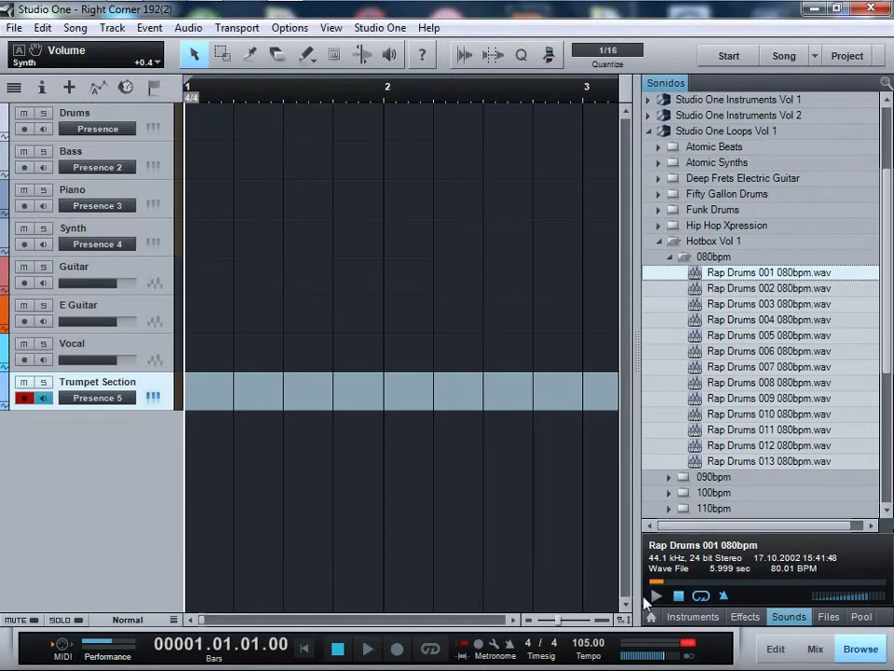
{"action": "left_click", "coordinate": [593, 654]}
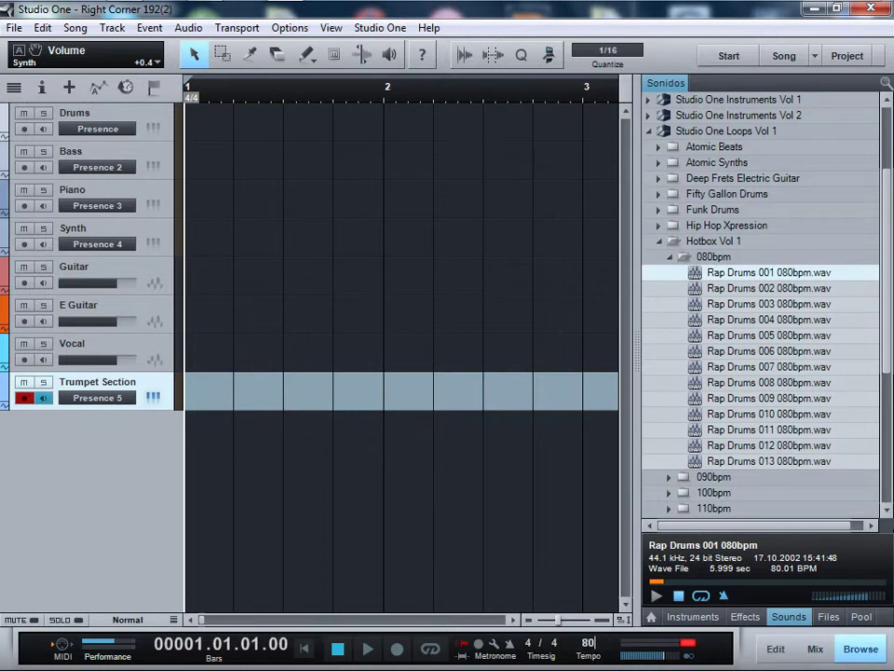
{"action": "type", "text": "80"}
{"action": "key", "text": "Return"}
- Audition the loops Rap Drums 001 through 006 in the Hotbox Vol 1 080bpm folder
{"action": "left_click", "coordinate": [750, 262]}
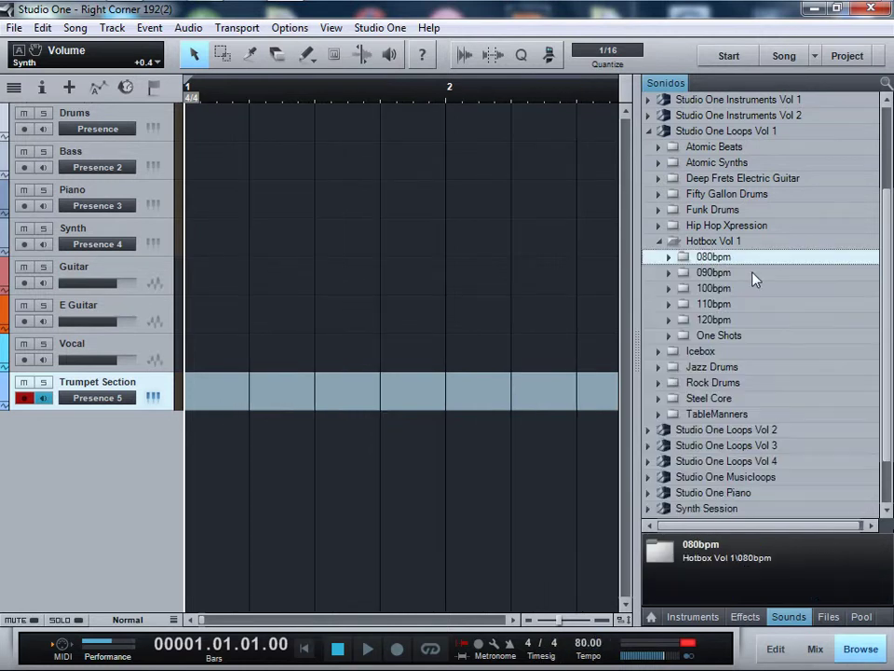
{"action": "left_click", "coordinate": [730, 258]}
{"action": "left_click", "coordinate": [731, 273]}
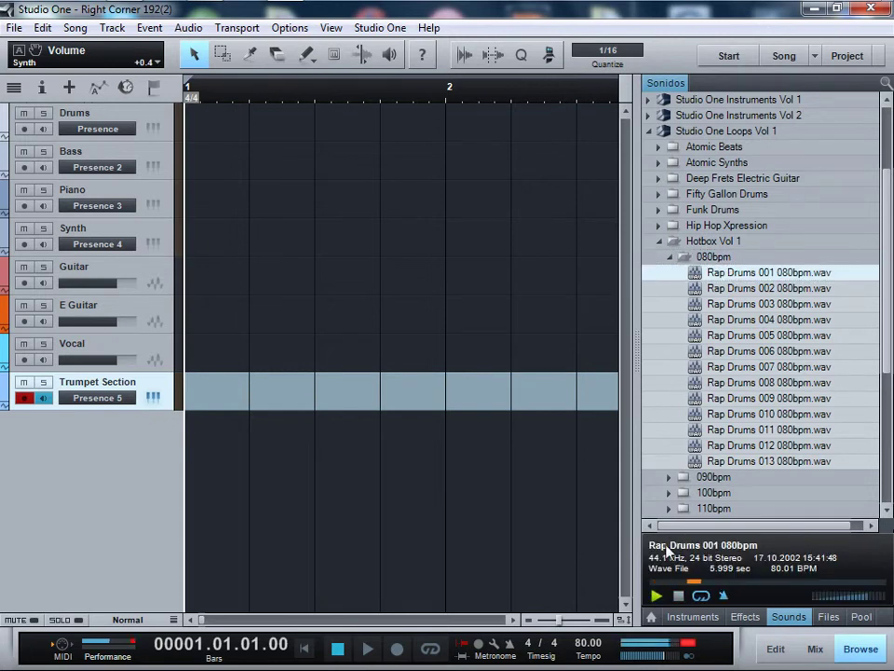
{"action": "left_click", "coordinate": [760, 291]}
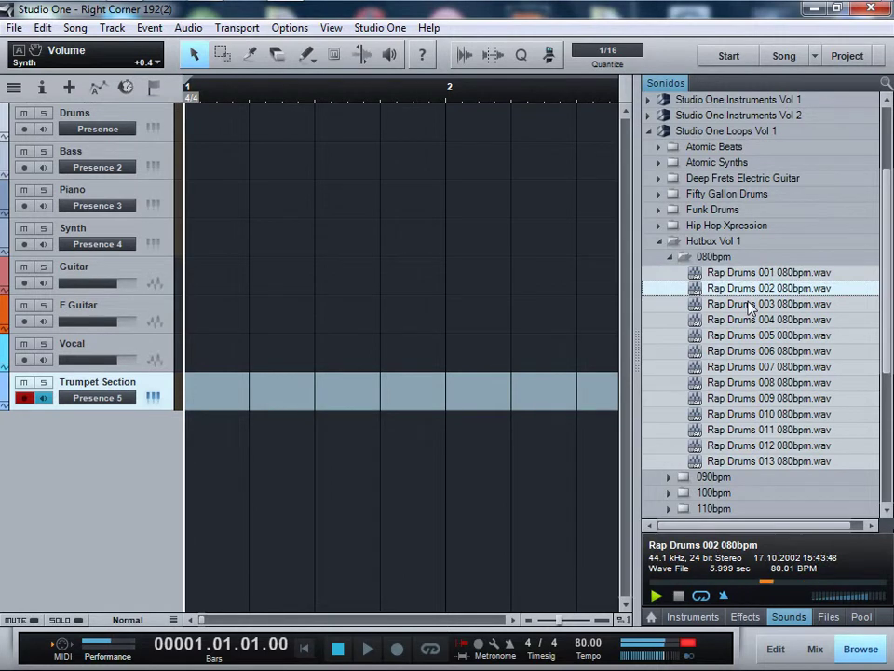
{"action": "left_click", "coordinate": [745, 306]}
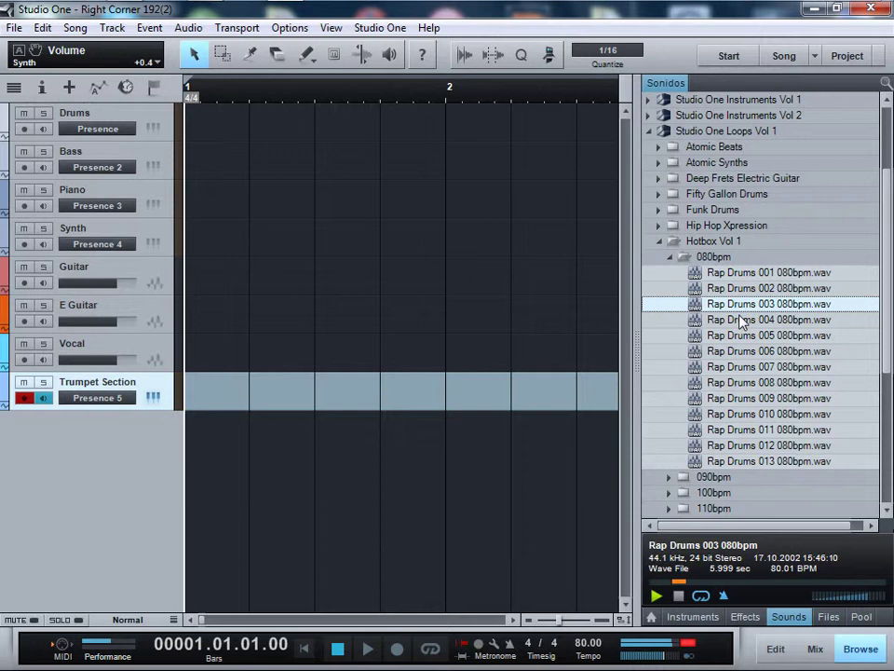
{"action": "scroll", "coordinate": [742, 319], "scroll_direction": "down", "scroll_amount": 1}
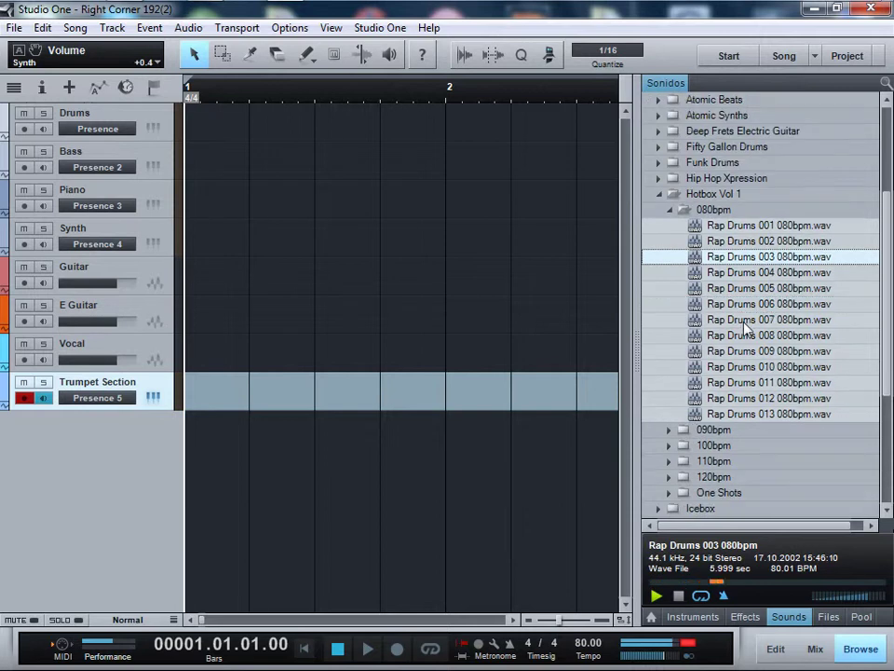
{"action": "left_click", "coordinate": [741, 273]}
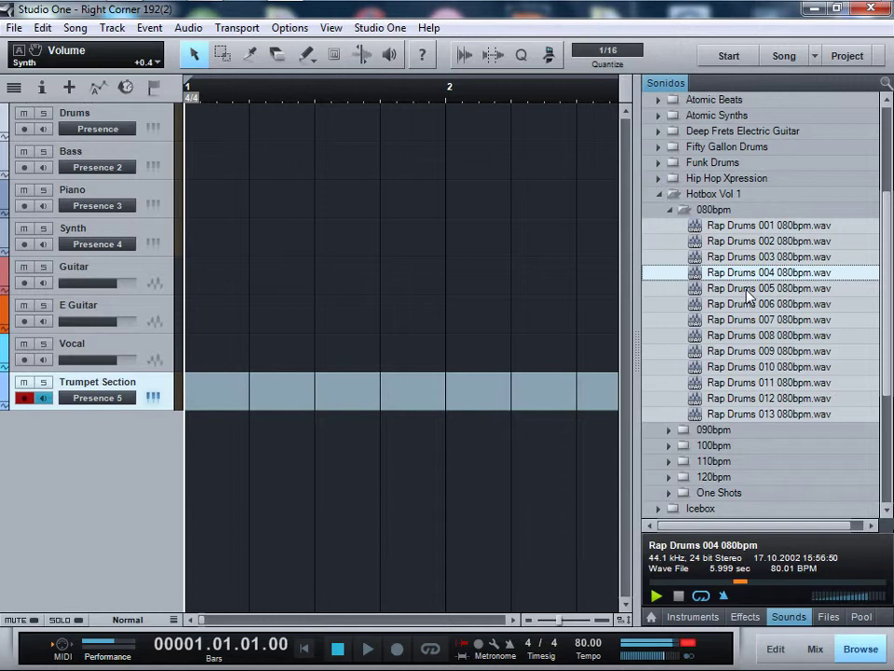
{"action": "left_click", "coordinate": [745, 289]}
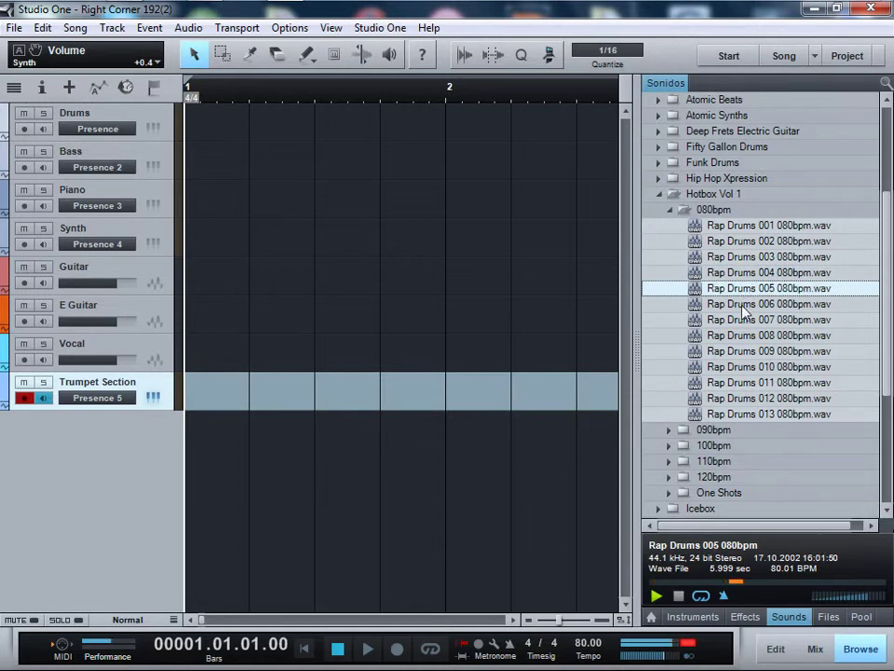
{"action": "left_click", "coordinate": [744, 305]}
- Audition the loops Rap Drums 007 through 011 in the 080bpm folder
{"action": "scroll", "coordinate": [750, 242], "scroll_direction": "down", "scroll_amount": 2}
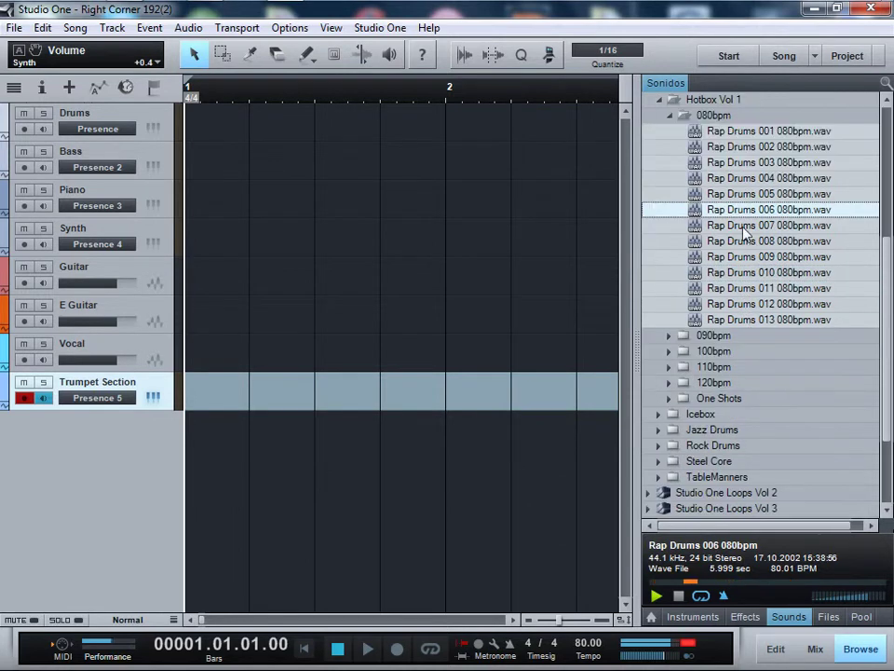
{"action": "left_click", "coordinate": [745, 228]}
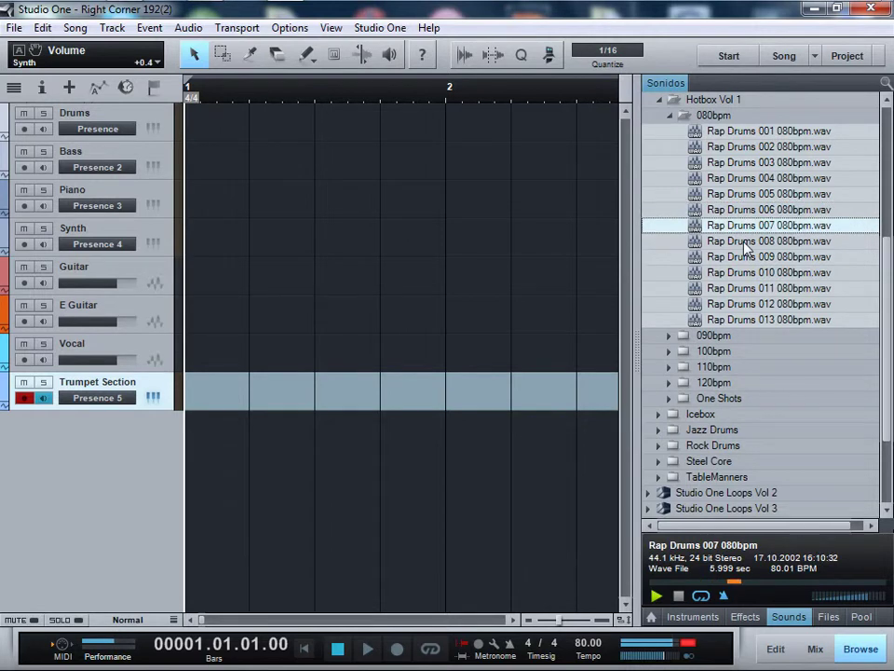
{"action": "left_click", "coordinate": [745, 244]}
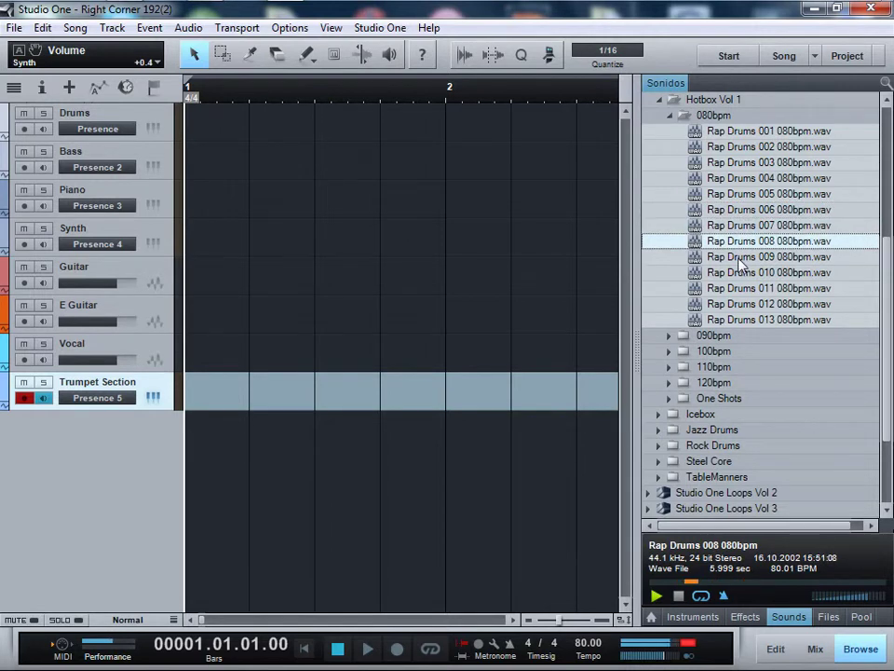
{"action": "left_click", "coordinate": [737, 257]}
{"action": "left_click", "coordinate": [745, 273]}
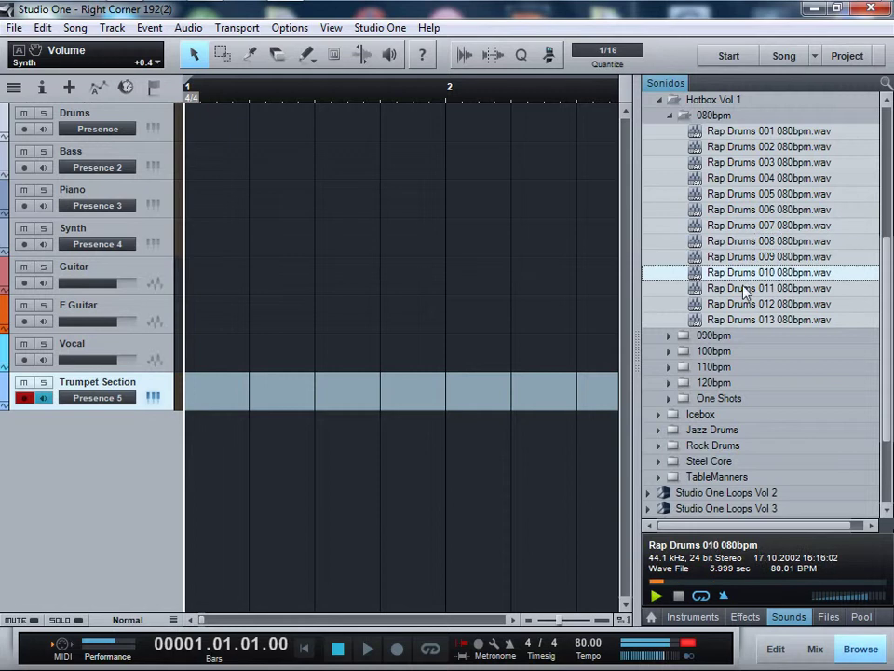
{"action": "scroll", "coordinate": [742, 255], "scroll_direction": "down", "scroll_amount": 1}
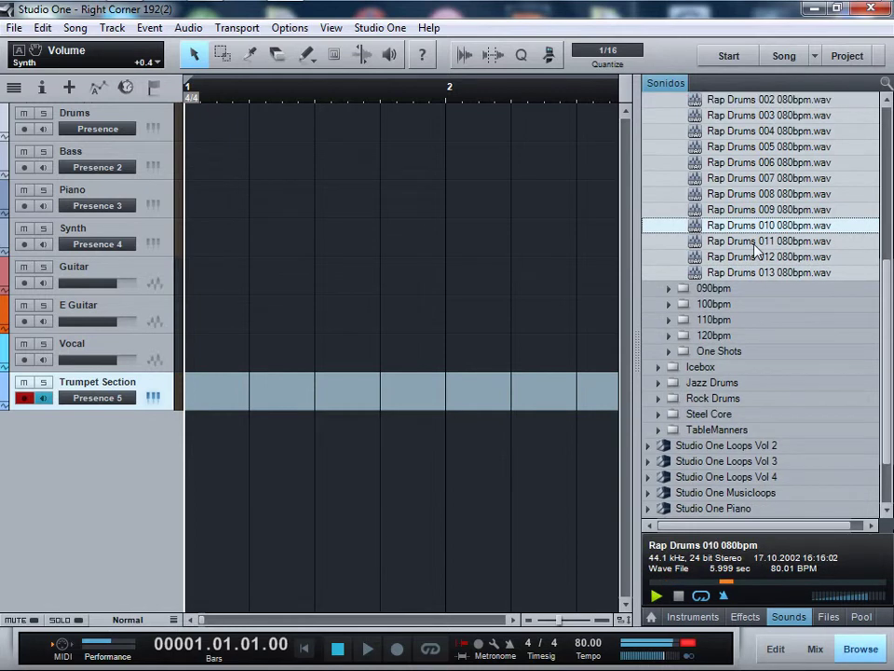
{"action": "left_click", "coordinate": [754, 241]}
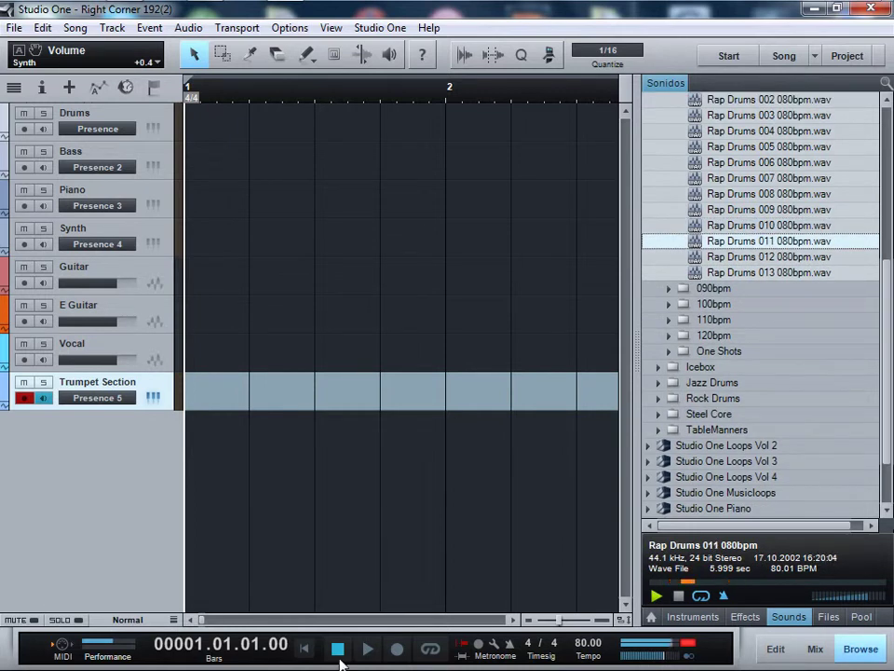
- Expand the 090bpm folder, preview Rap Drums 026 090bpm and set the song tempo to 90 BPM
{"action": "double_click", "coordinate": [723, 289]}
{"action": "left_click", "coordinate": [740, 307]}
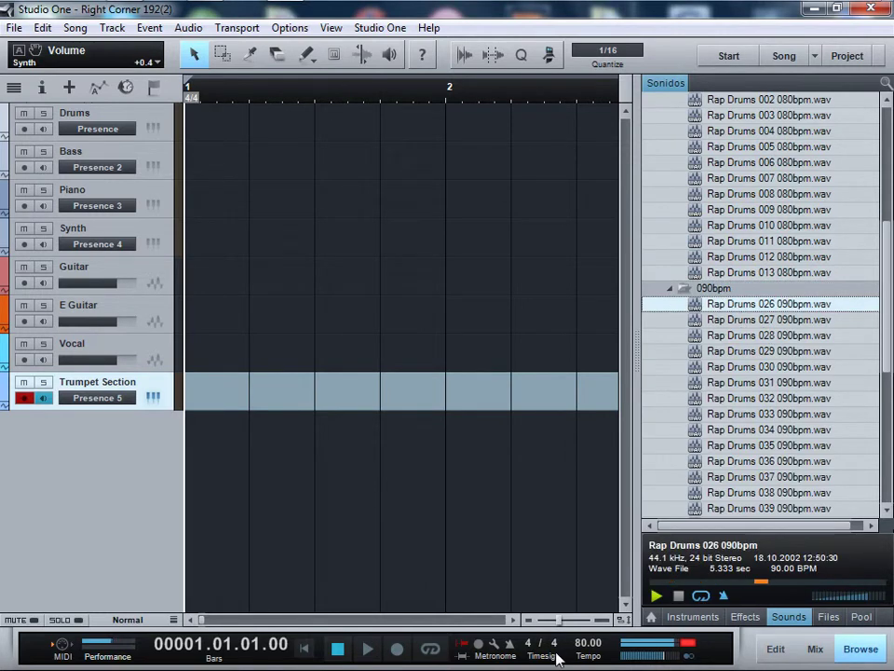
{"action": "double_click", "coordinate": [587, 644]}
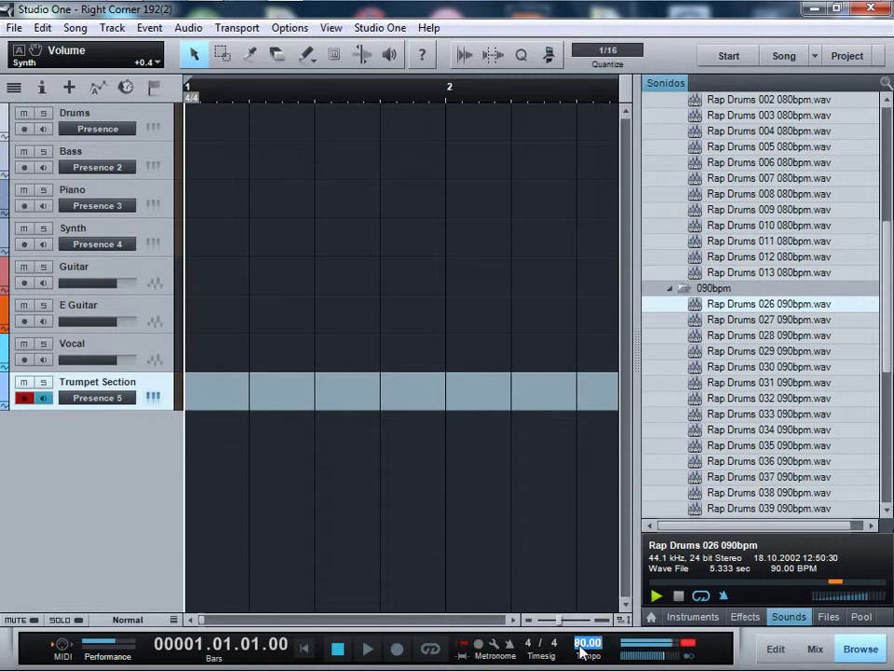
{"action": "type", "text": "90"}
{"action": "key", "text": "Return"}
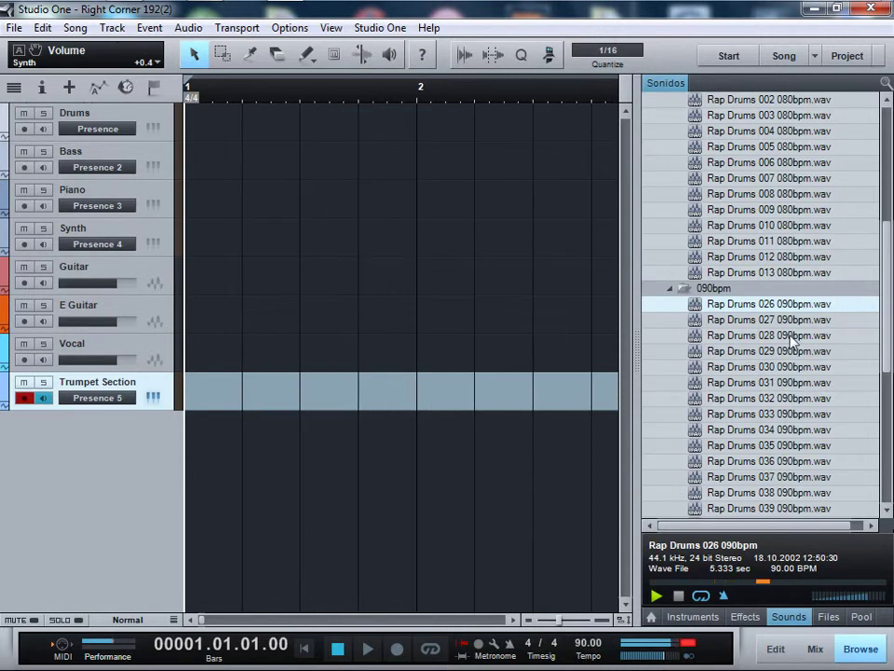
- Audition the loops Rap Drums 027 through 032 in the 090bpm folder
{"action": "scroll", "coordinate": [792, 318], "scroll_direction": "down", "scroll_amount": 1}
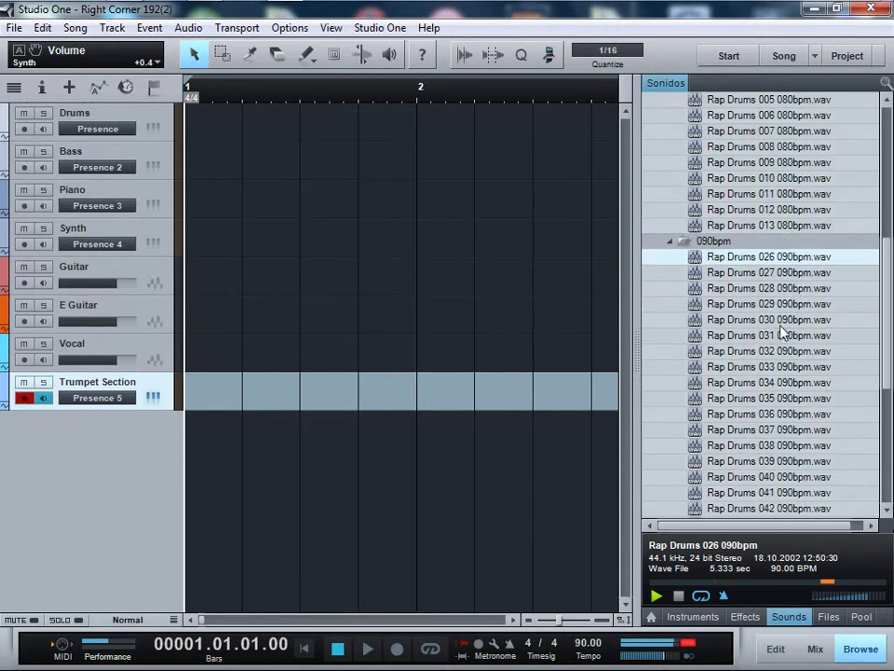
{"action": "left_click", "coordinate": [766, 272]}
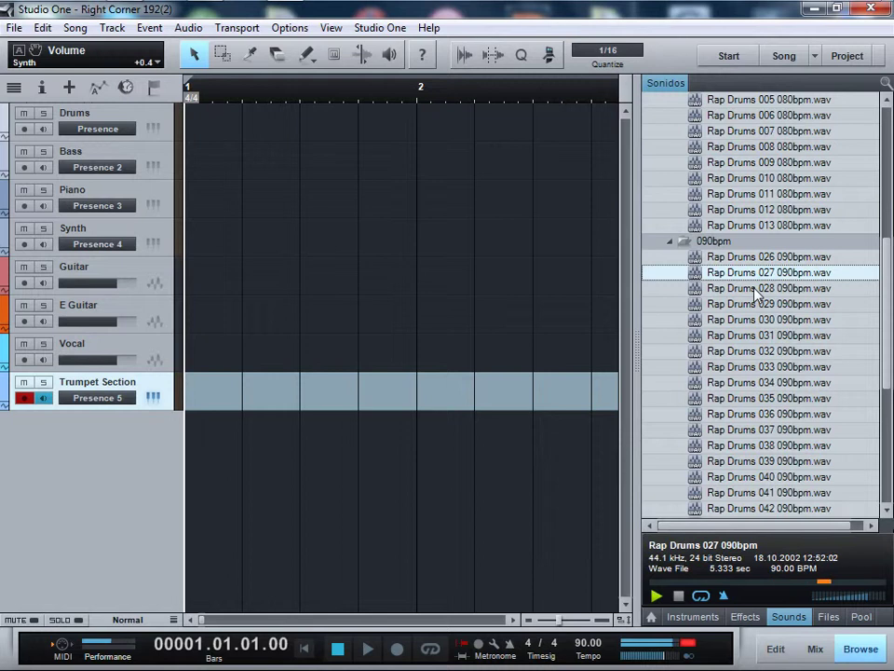
{"action": "left_click", "coordinate": [756, 290]}
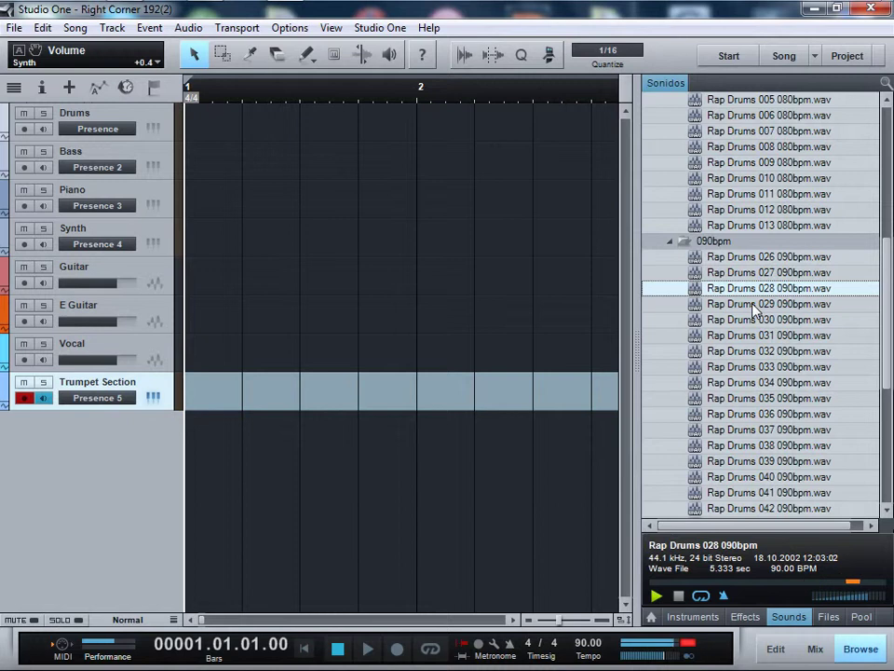
{"action": "left_click", "coordinate": [755, 307]}
{"action": "scroll", "coordinate": [745, 335], "scroll_direction": "down", "scroll_amount": 1}
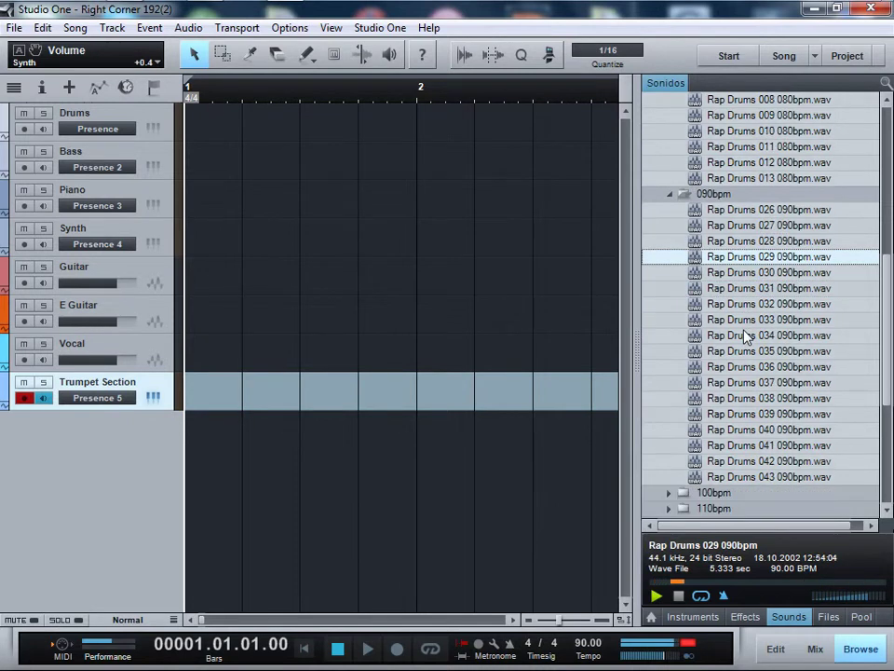
{"action": "left_click", "coordinate": [748, 272]}
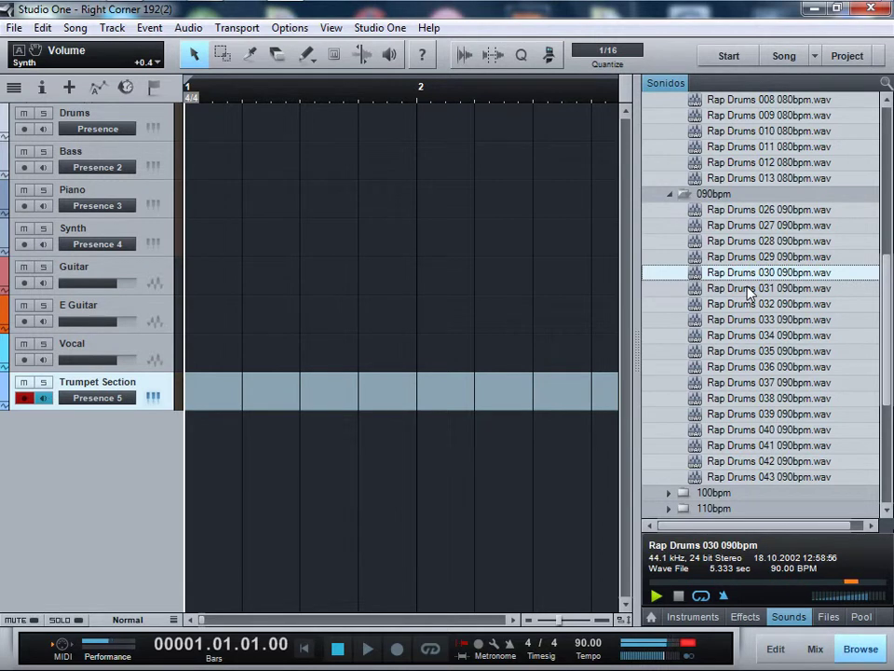
{"action": "left_click", "coordinate": [745, 292]}
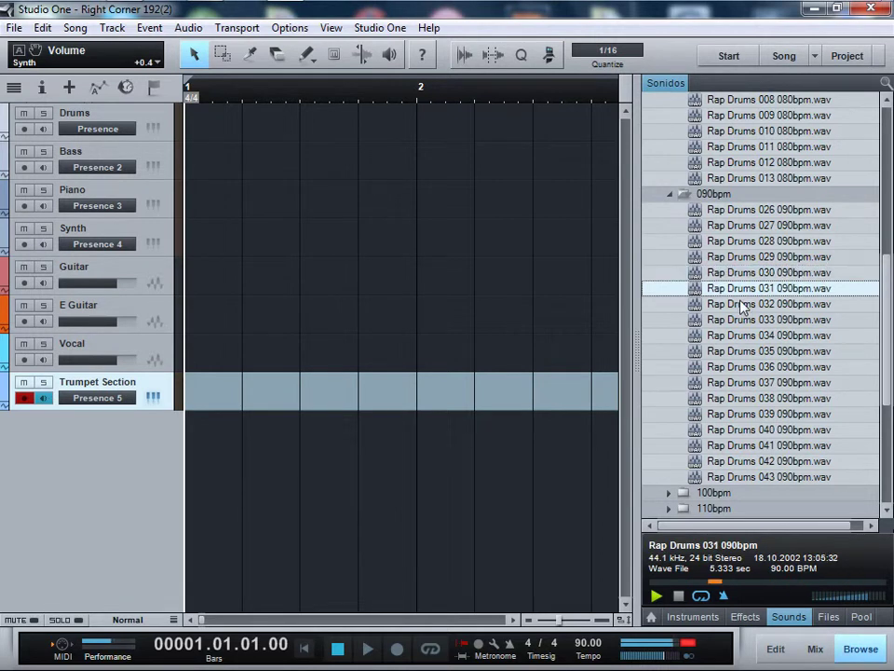
{"action": "left_click", "coordinate": [742, 306]}
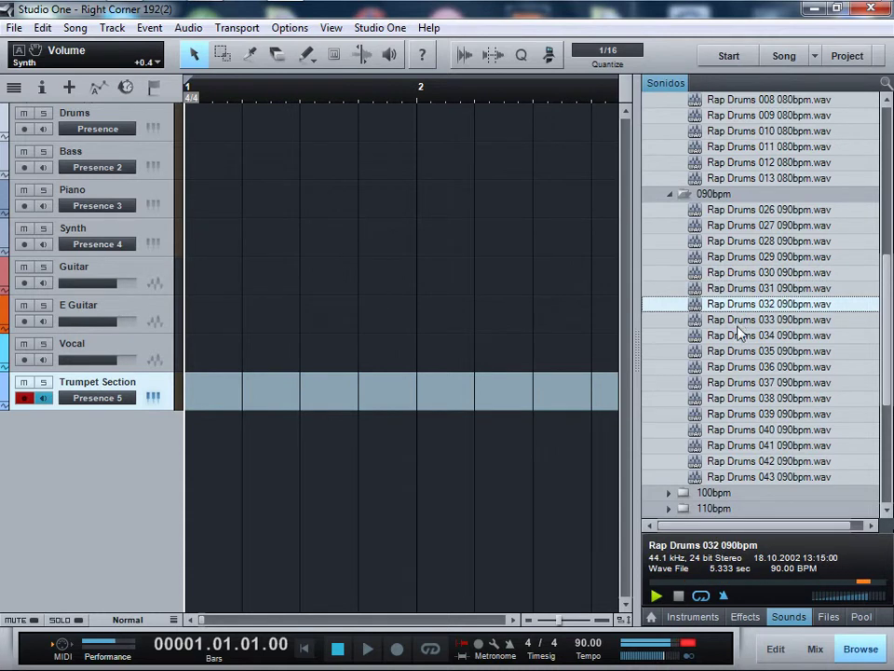
- Audition the loops Rap Drums 033 through 037 in the 090bpm folder
{"action": "left_click", "coordinate": [740, 323]}
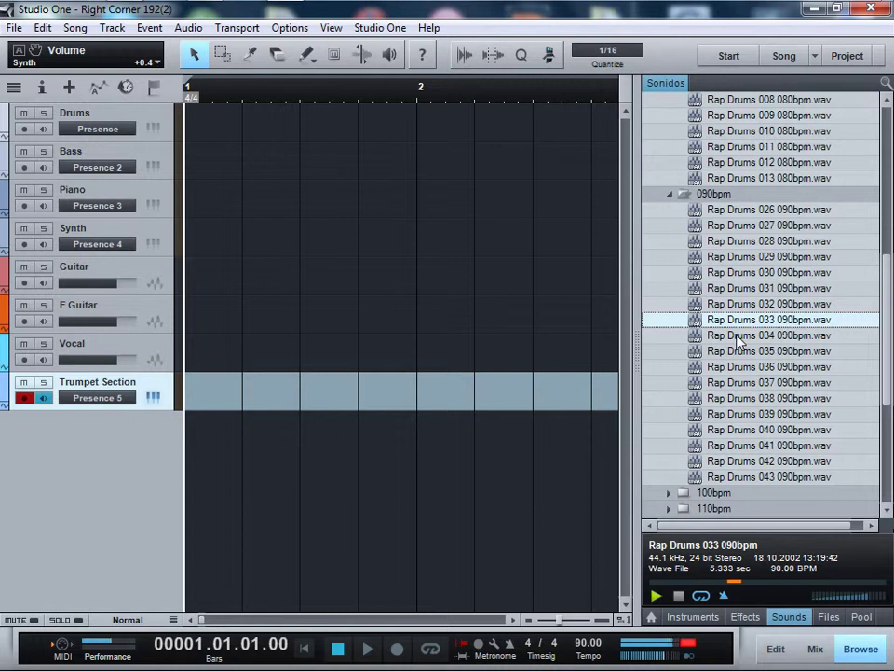
{"action": "left_click", "coordinate": [737, 337]}
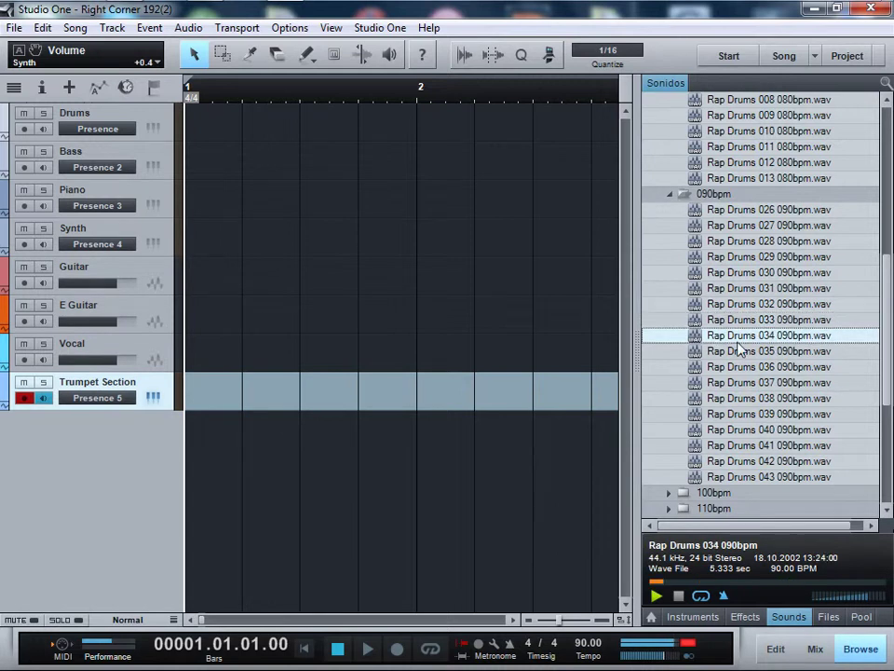
{"action": "scroll", "coordinate": [740, 343], "scroll_direction": "down", "scroll_amount": 1}
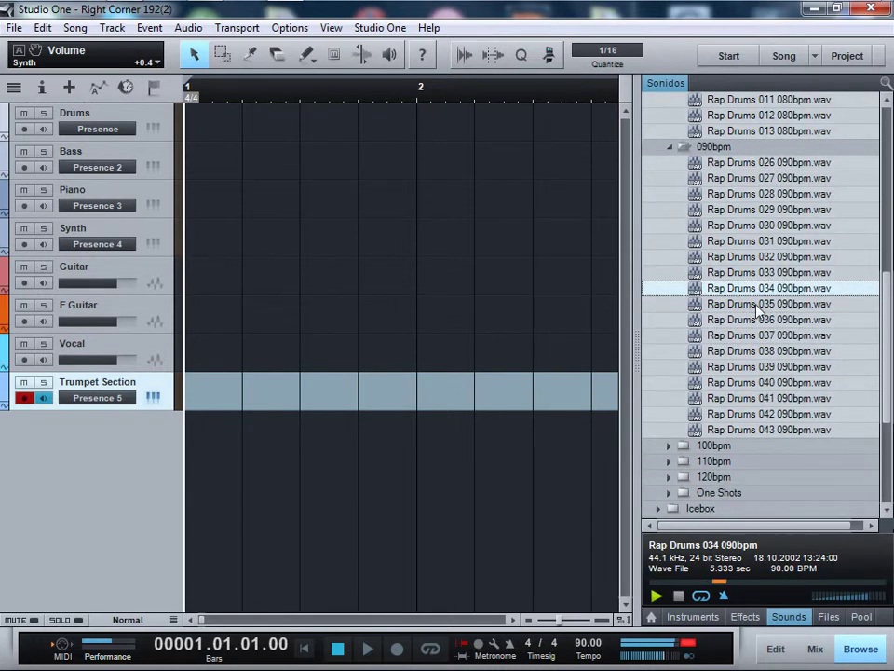
{"action": "left_click", "coordinate": [754, 308]}
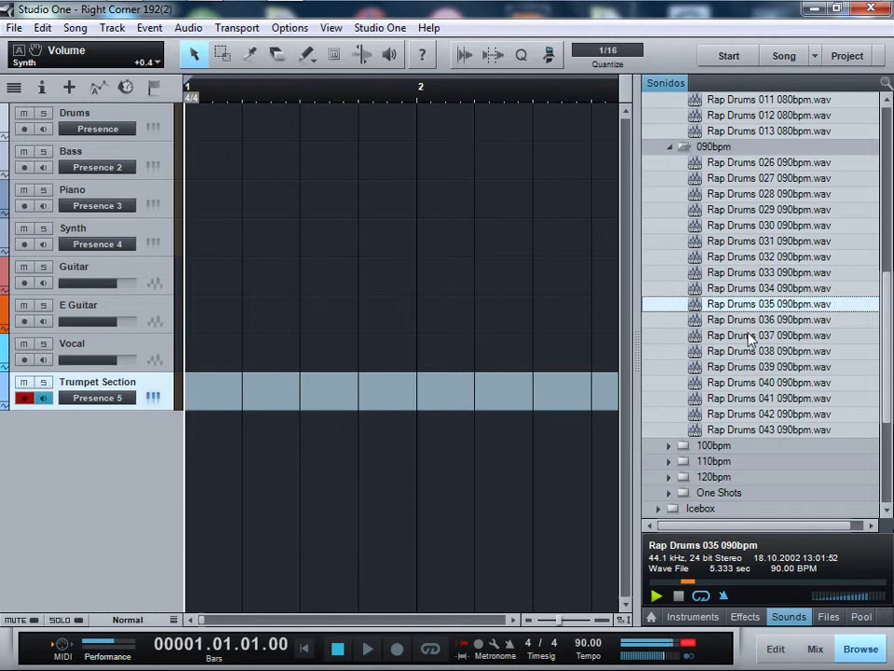
{"action": "key", "text": "Down"}
{"action": "left_click", "coordinate": [748, 343]}
- Expand the 100bpm folder, preview Rap Drums 060 100bpm and set the song tempo to 100 BPM
{"action": "scroll", "coordinate": [748, 341], "scroll_direction": "down", "scroll_amount": 2}
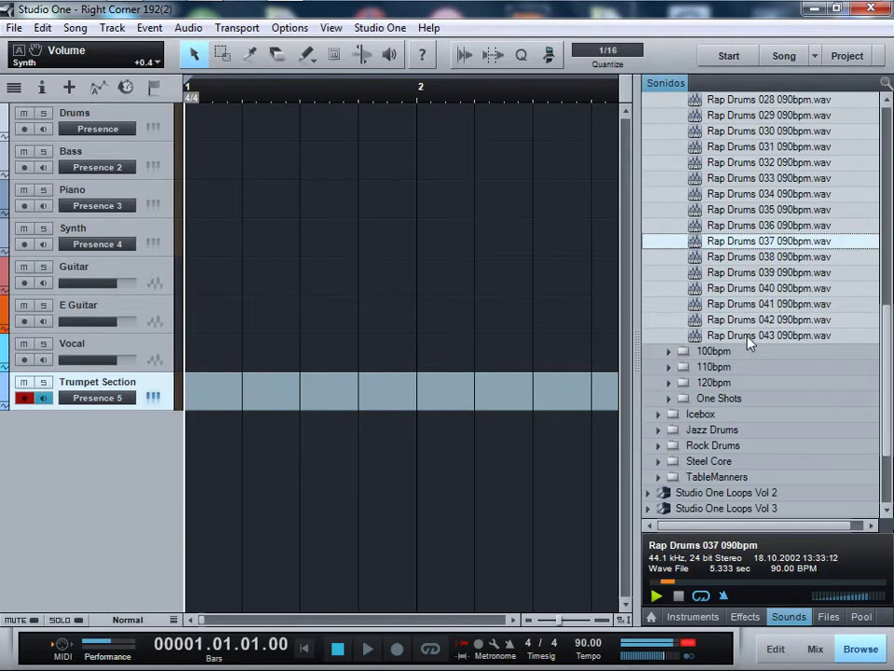
{"action": "double_click", "coordinate": [718, 351]}
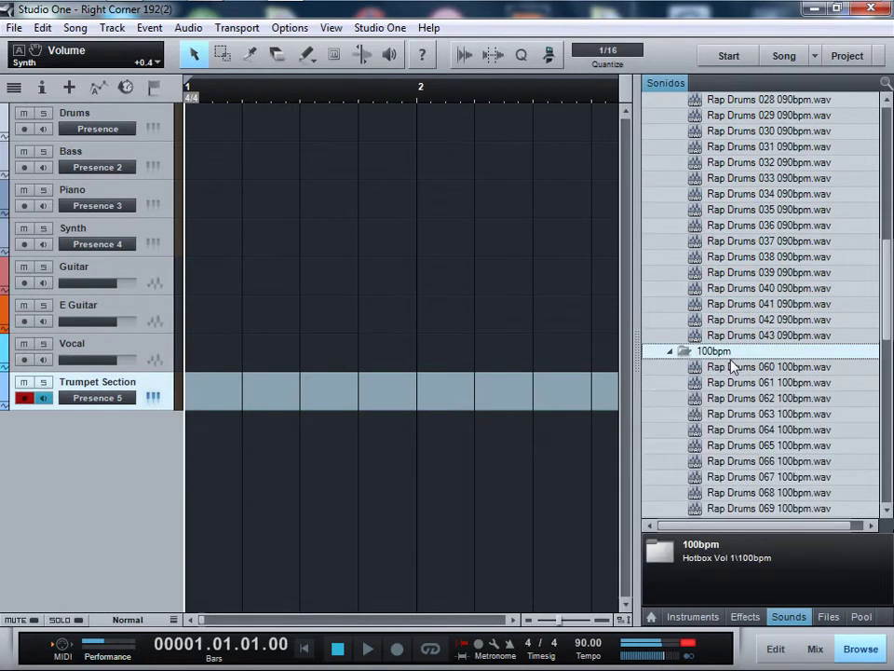
{"action": "left_click", "coordinate": [735, 369]}
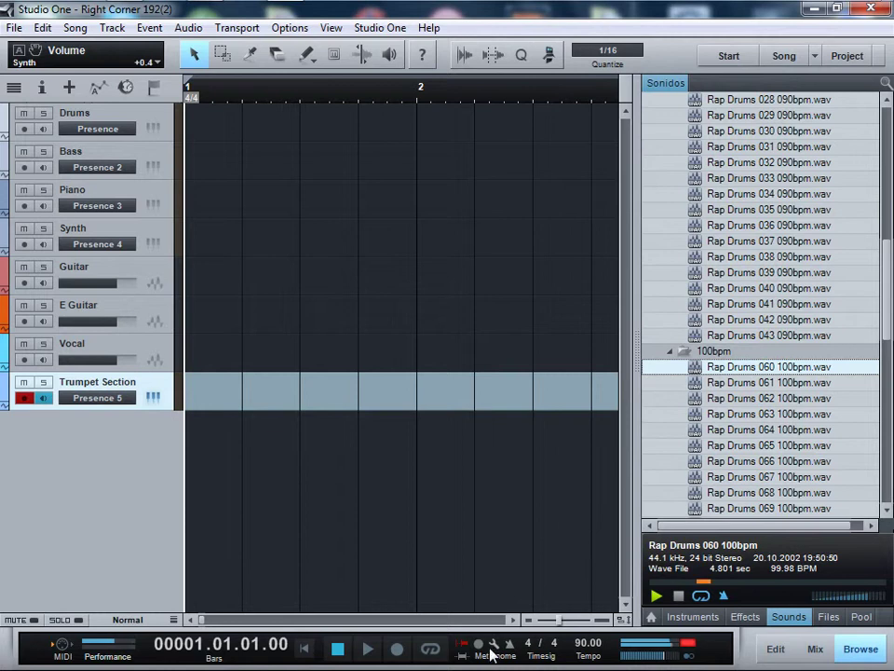
{"action": "left_click", "coordinate": [581, 645]}
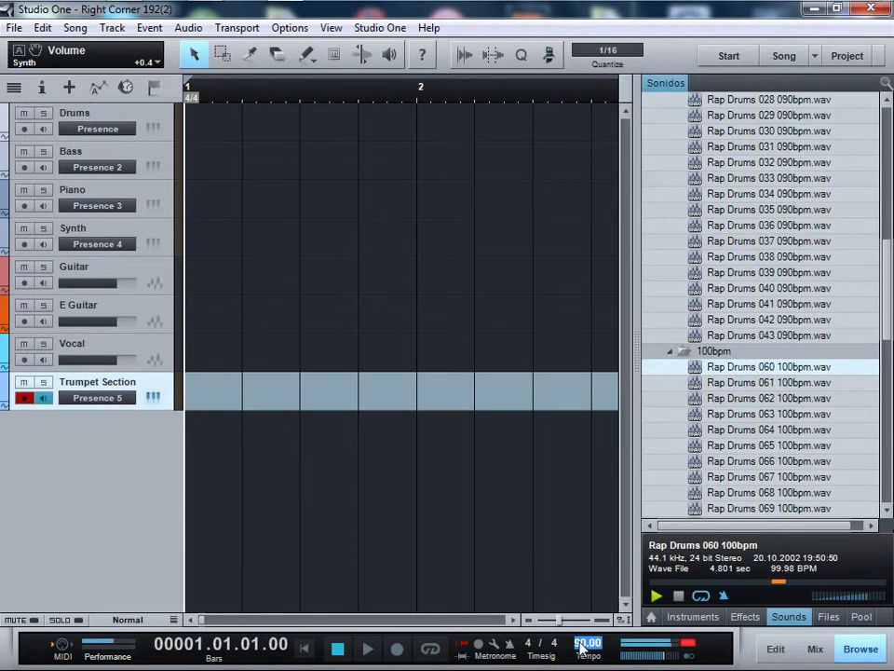
{"action": "type", "text": "100"}
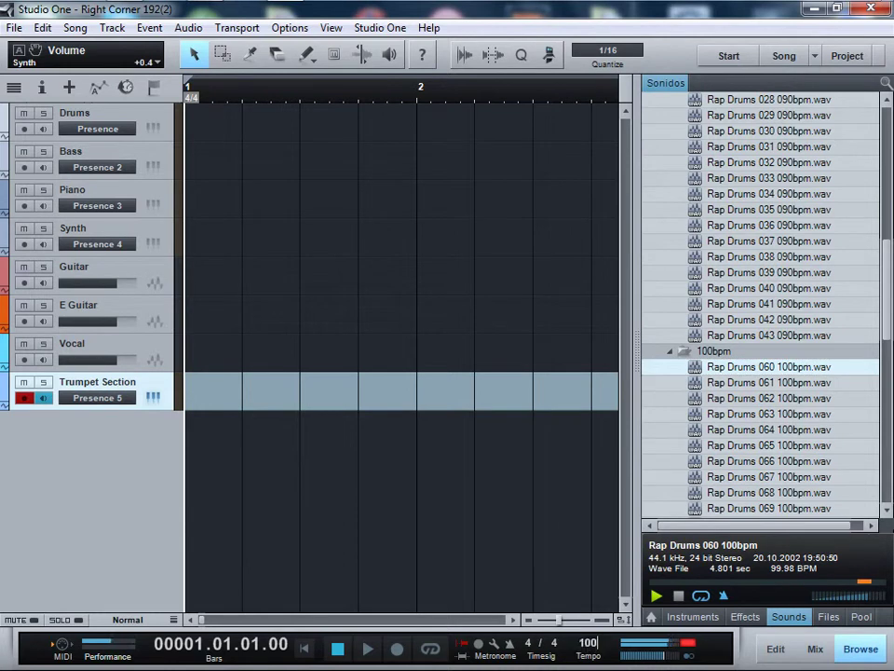
{"action": "key", "text": "Return"}
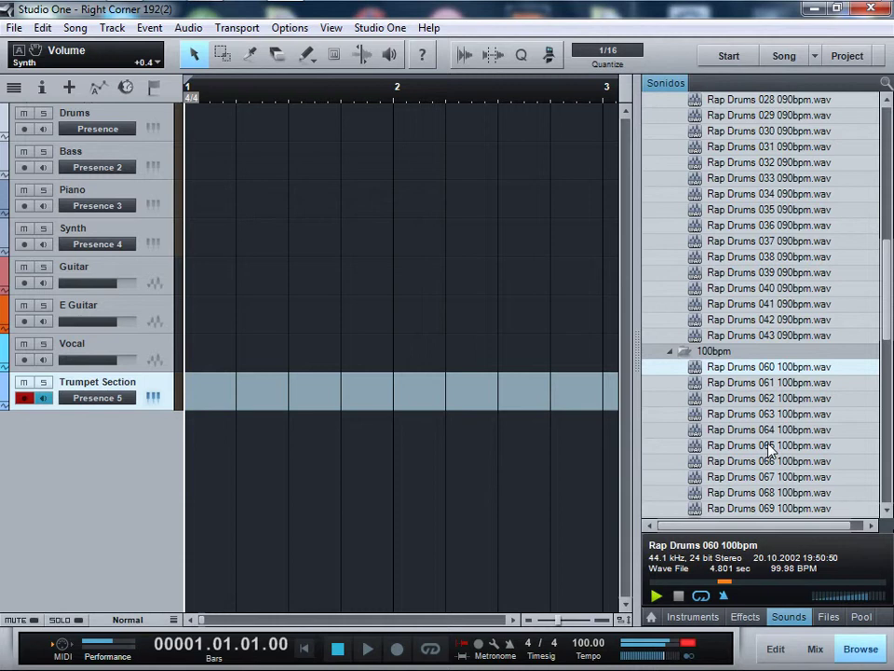
- Audition the loops Rap Drums 061 through 066 in the 100bpm folder
{"action": "left_click", "coordinate": [794, 384]}
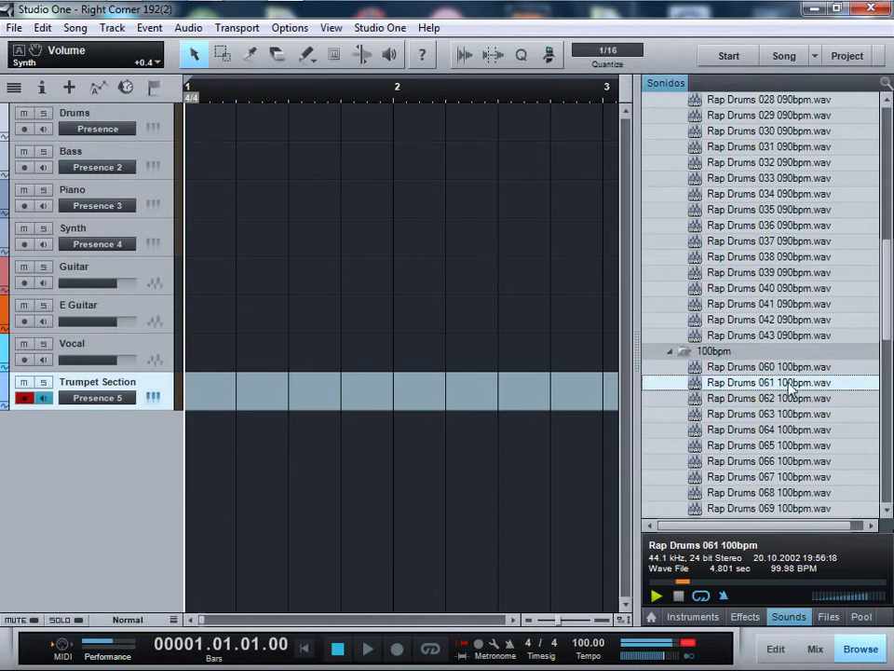
{"action": "scroll", "coordinate": [792, 382], "scroll_direction": "down", "scroll_amount": 1}
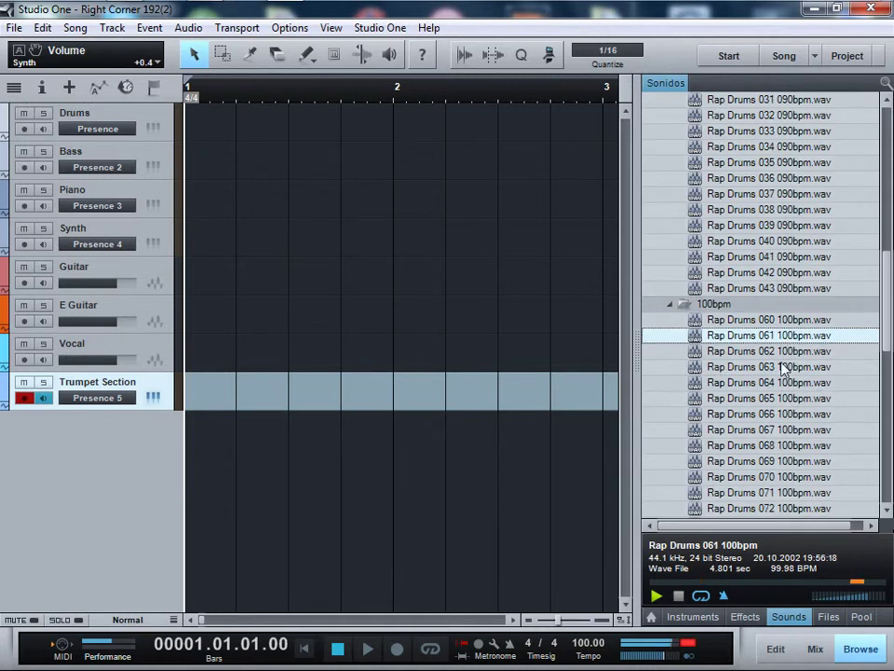
{"action": "key", "text": "Down"}
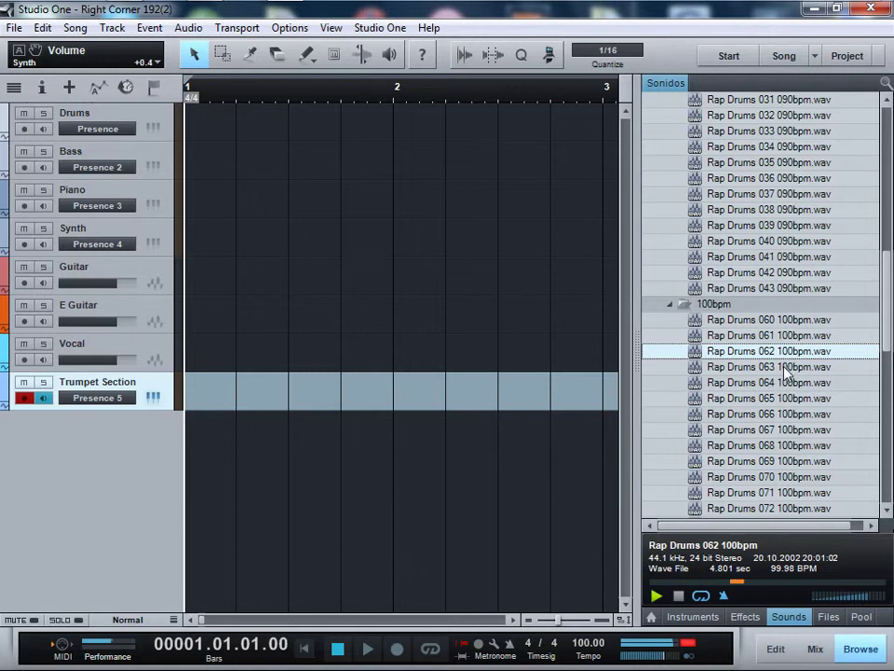
{"action": "key", "text": "Down"}
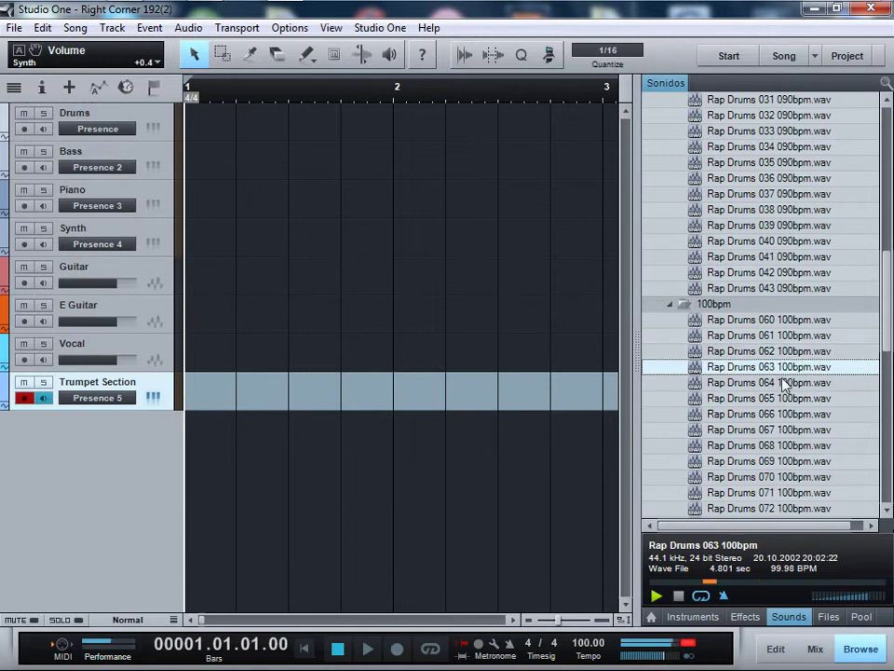
{"action": "key", "text": "Down"}
{"action": "scroll", "coordinate": [785, 384], "scroll_direction": "down", "scroll_amount": 1}
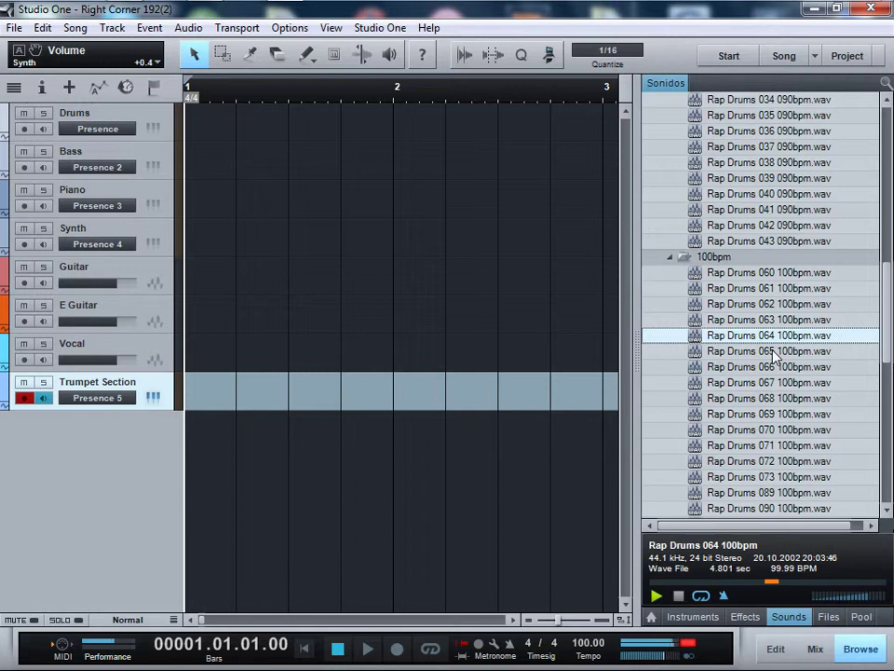
{"action": "left_click", "coordinate": [772, 353]}
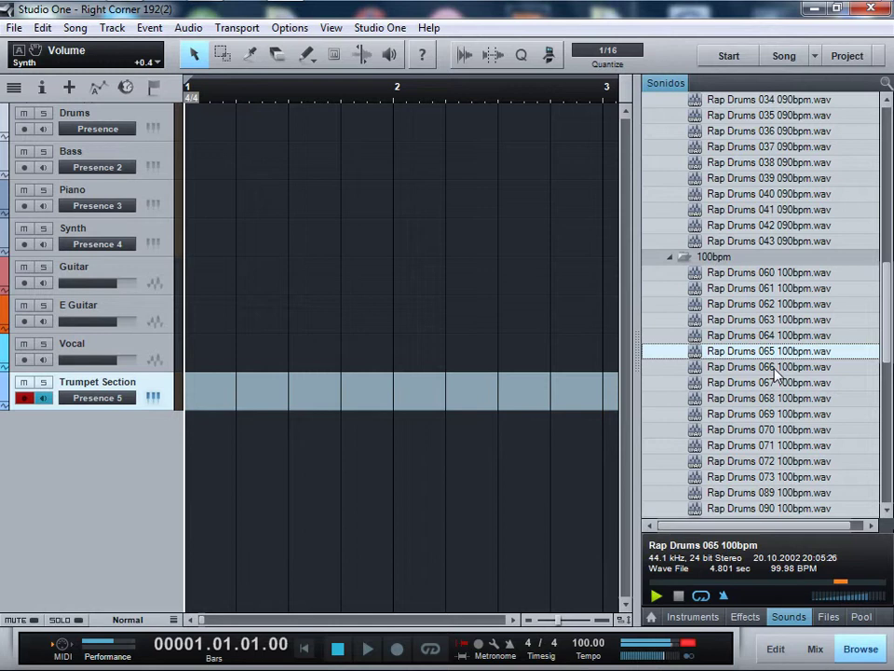
{"action": "left_click", "coordinate": [774, 368]}
- Audition the loops Rap Drums 067 through 073 in the 100bpm folder
{"action": "scroll", "coordinate": [774, 391], "scroll_direction": "down", "scroll_amount": 1}
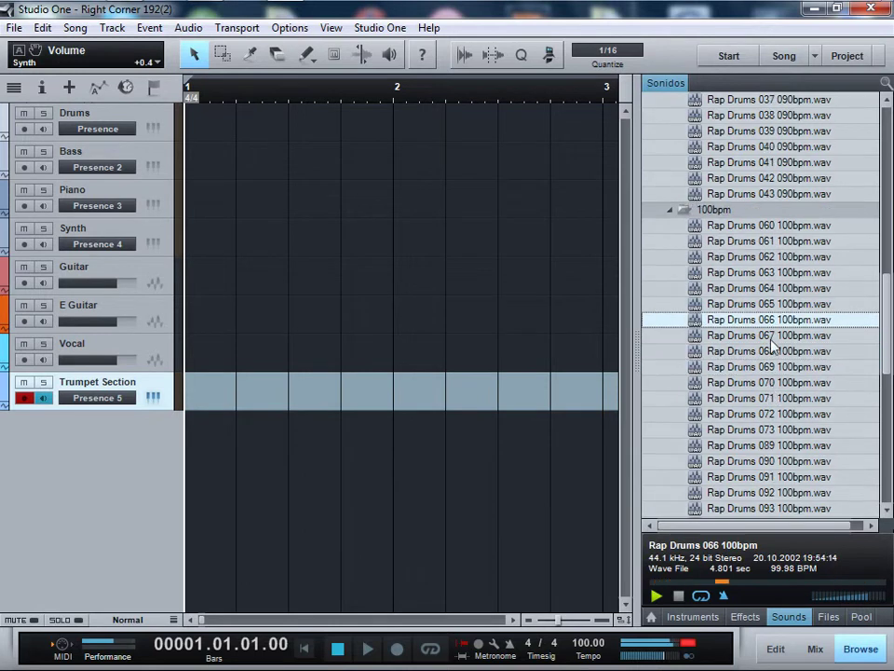
{"action": "left_click", "coordinate": [771, 339]}
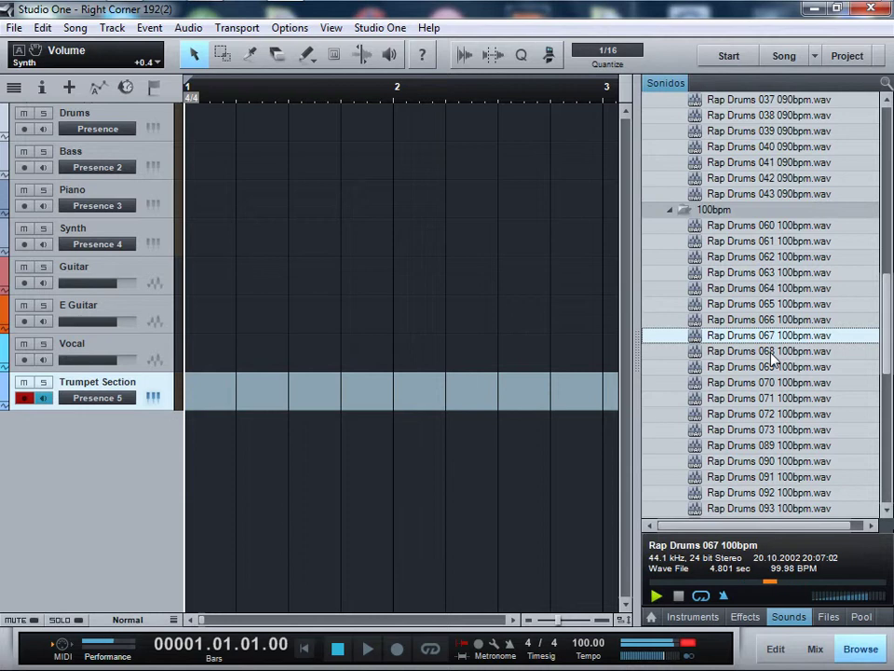
{"action": "left_click", "coordinate": [771, 351]}
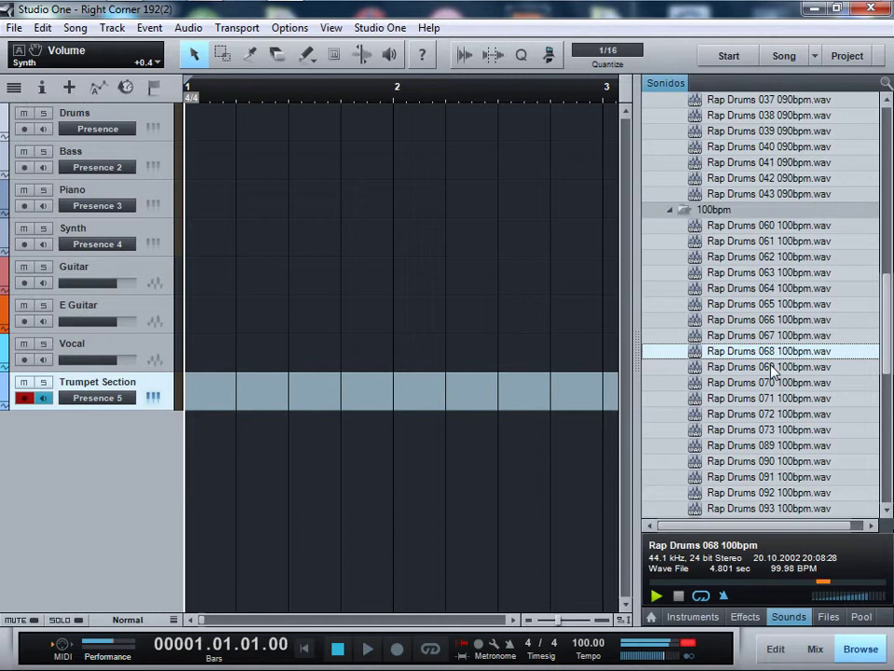
{"action": "left_click", "coordinate": [769, 368]}
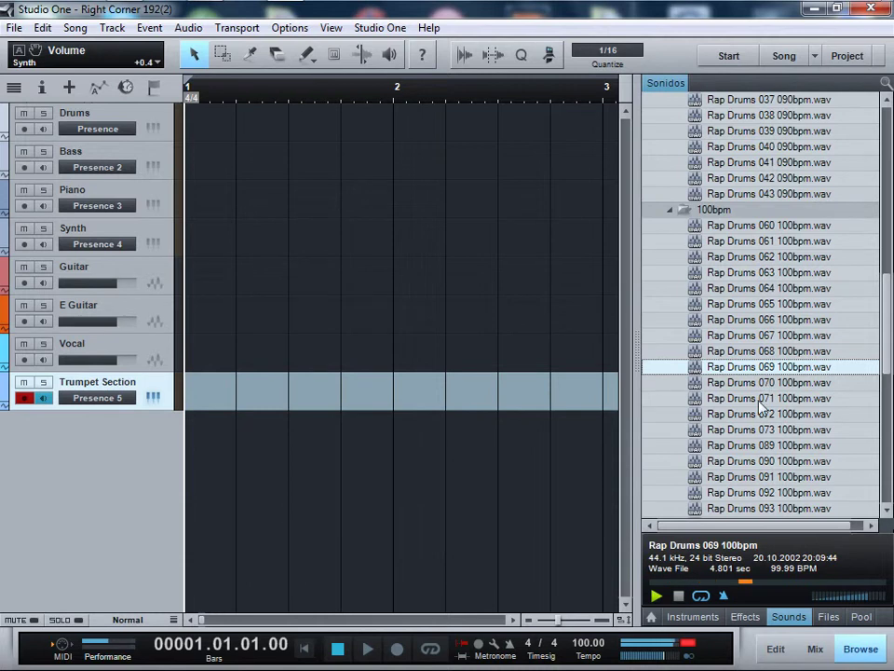
{"action": "left_click", "coordinate": [765, 384]}
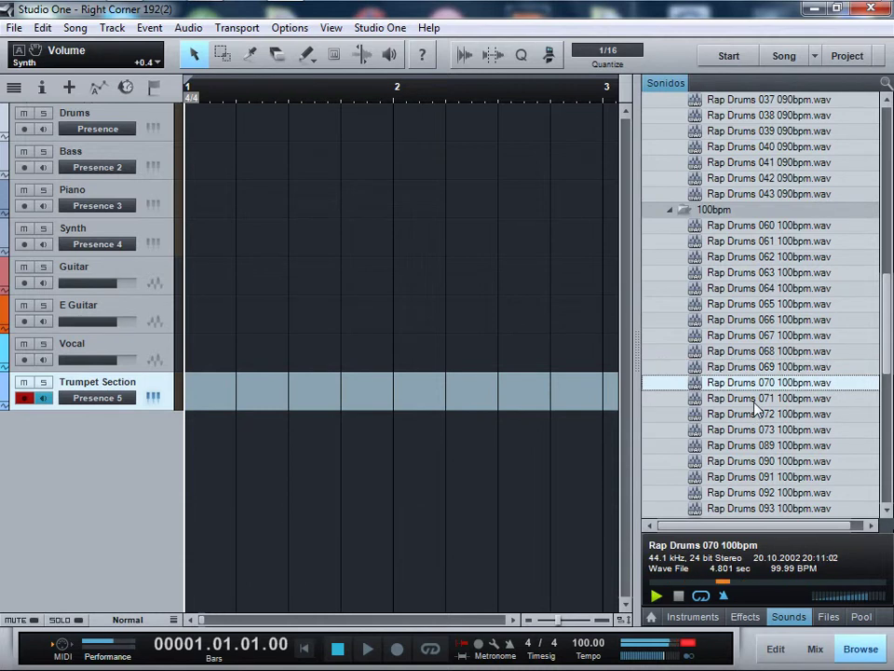
{"action": "left_click", "coordinate": [755, 402]}
{"action": "scroll", "coordinate": [763, 354], "scroll_direction": "down", "scroll_amount": 2}
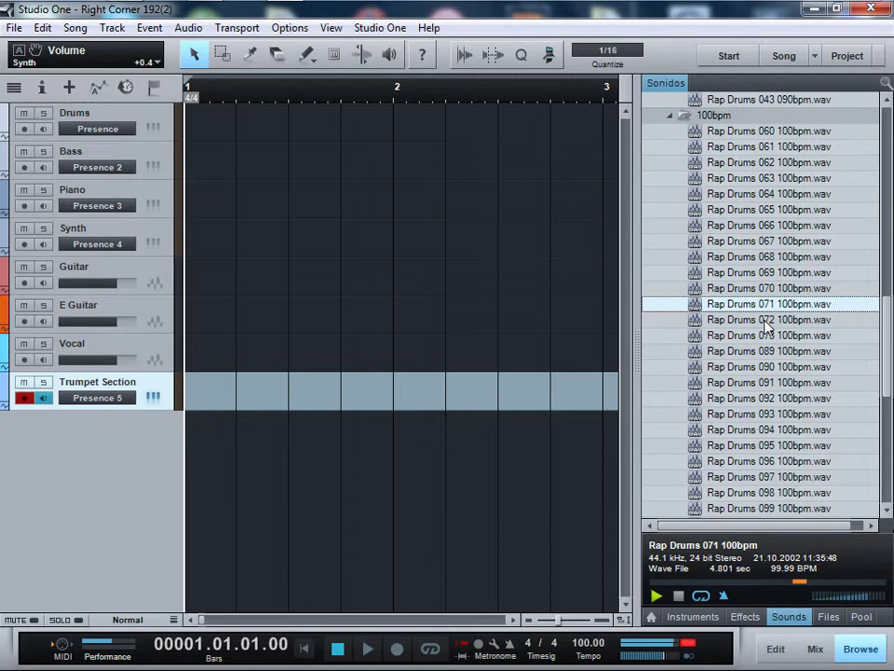
{"action": "key", "text": "Down"}
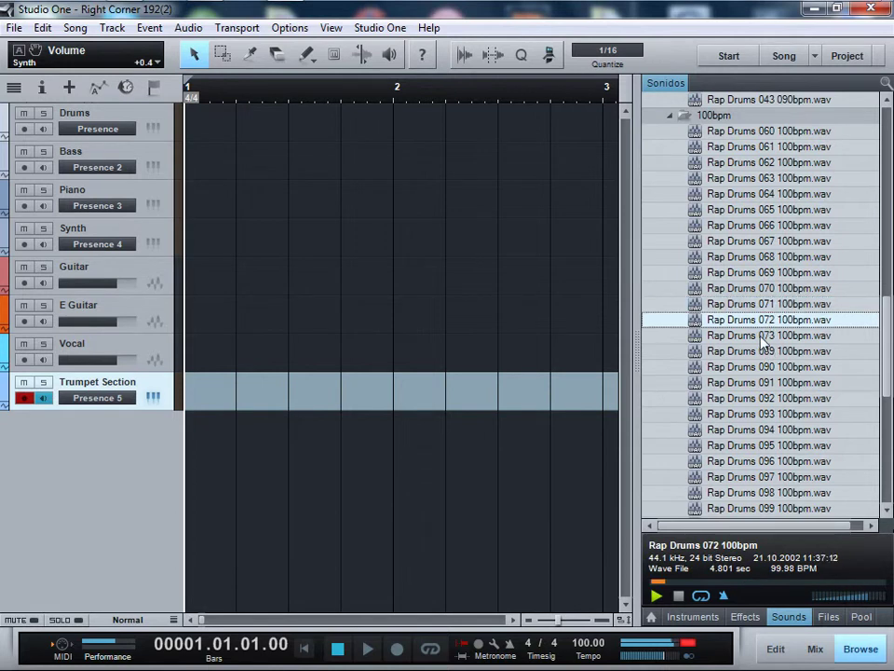
{"action": "key", "text": "Down"}
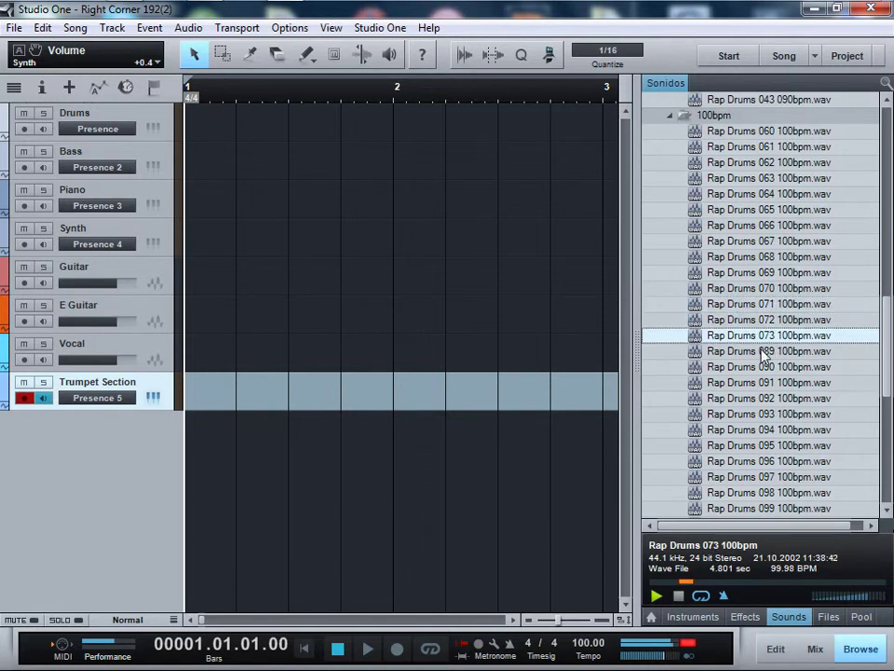
- Audition the loops Rap Drums 089 through 094 in the 100bpm folder
{"action": "key", "text": "Down"}
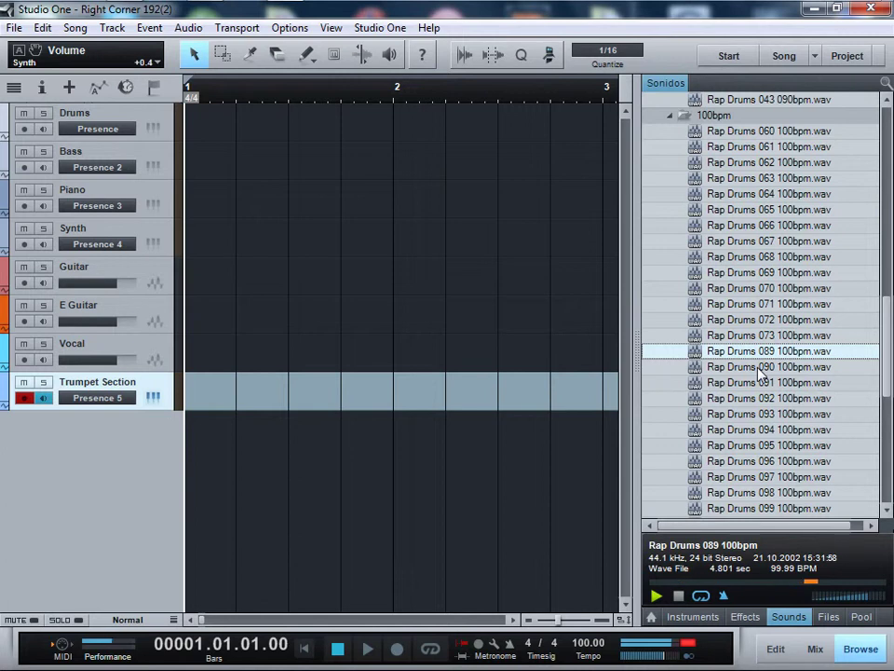
{"action": "key", "text": "Down"}
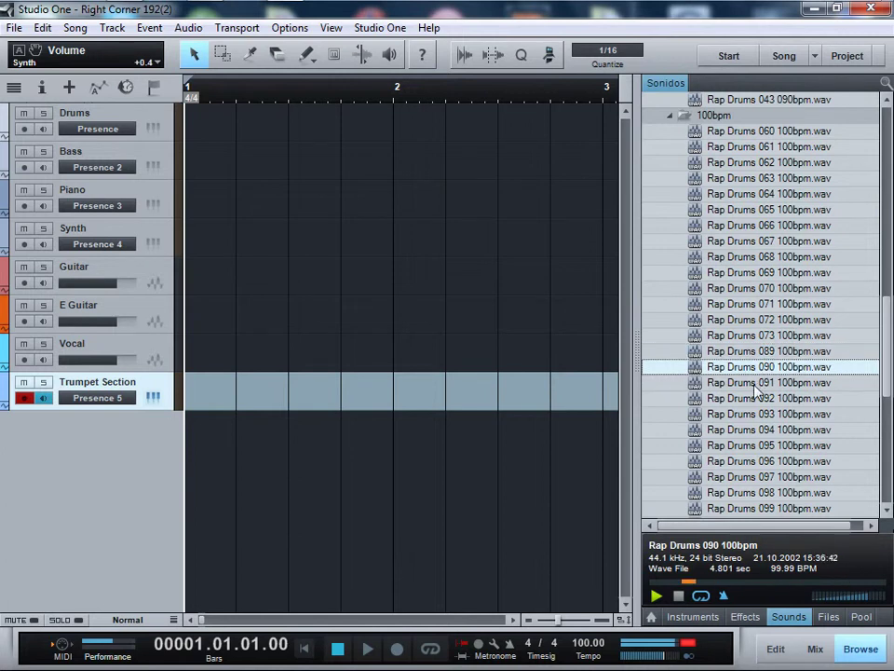
{"action": "left_click", "coordinate": [754, 383]}
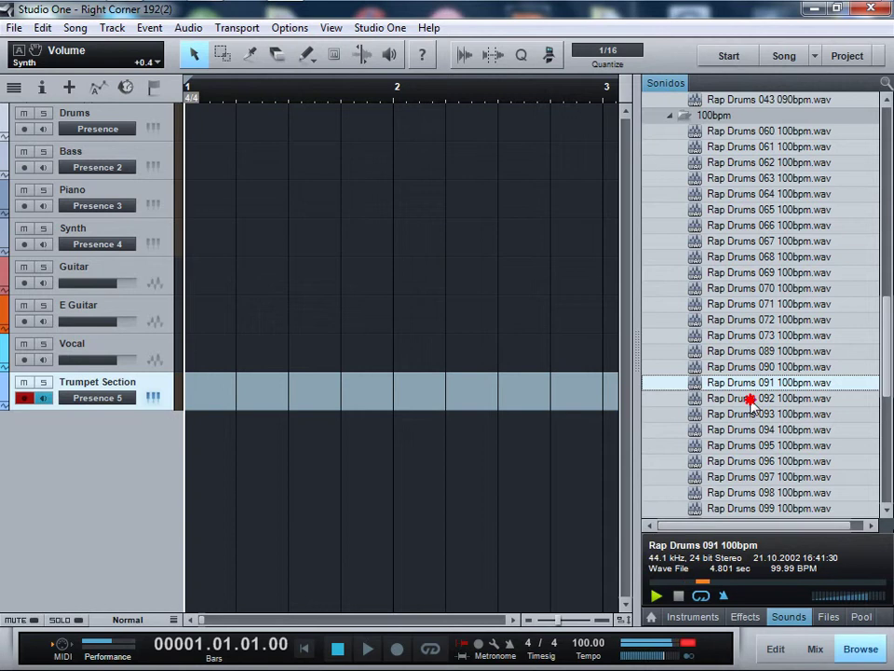
{"action": "left_click", "coordinate": [751, 398]}
{"action": "key", "text": "Down"}
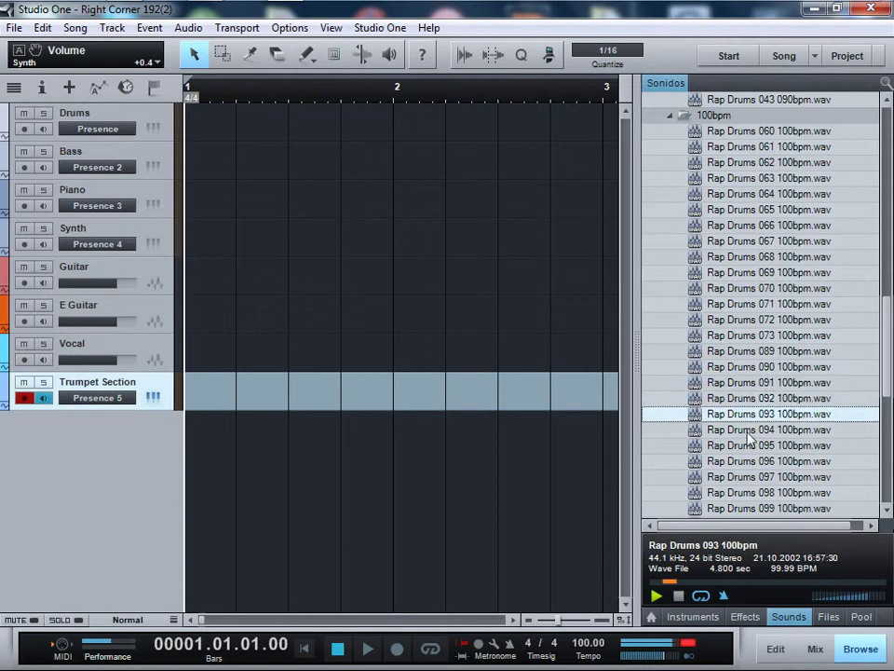
{"action": "left_click", "coordinate": [745, 430]}
- Audition the loops Rap Drums 095, 096, 098, 100 and 101 in the 100bpm folder
{"action": "scroll", "coordinate": [746, 430], "scroll_direction": "down", "scroll_amount": 1}
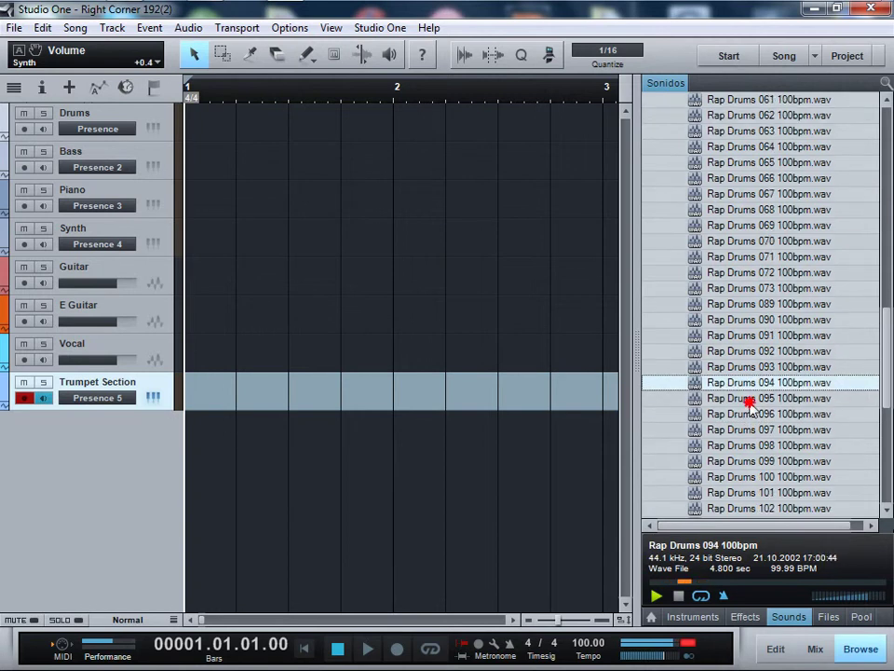
{"action": "left_click", "coordinate": [747, 402]}
{"action": "scroll", "coordinate": [751, 409], "scroll_direction": "down", "scroll_amount": 1}
{"action": "key", "text": "Down"}
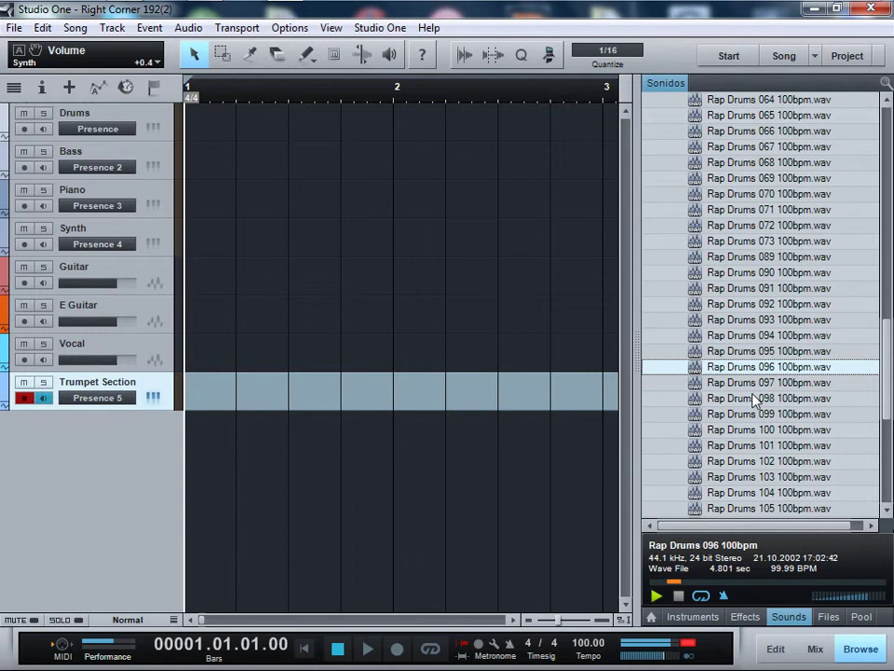
{"action": "left_click", "coordinate": [754, 400]}
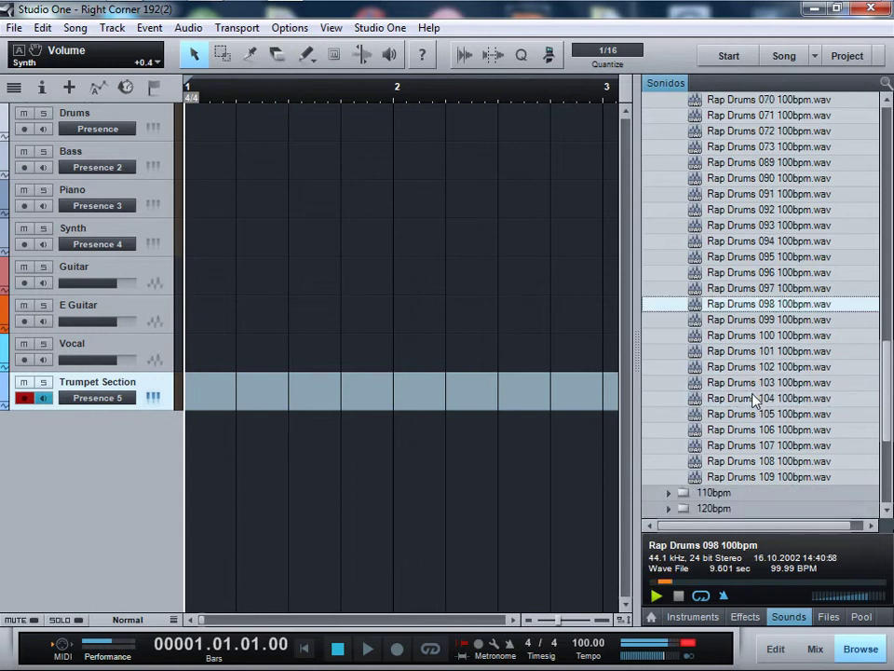
{"action": "left_click", "coordinate": [752, 341]}
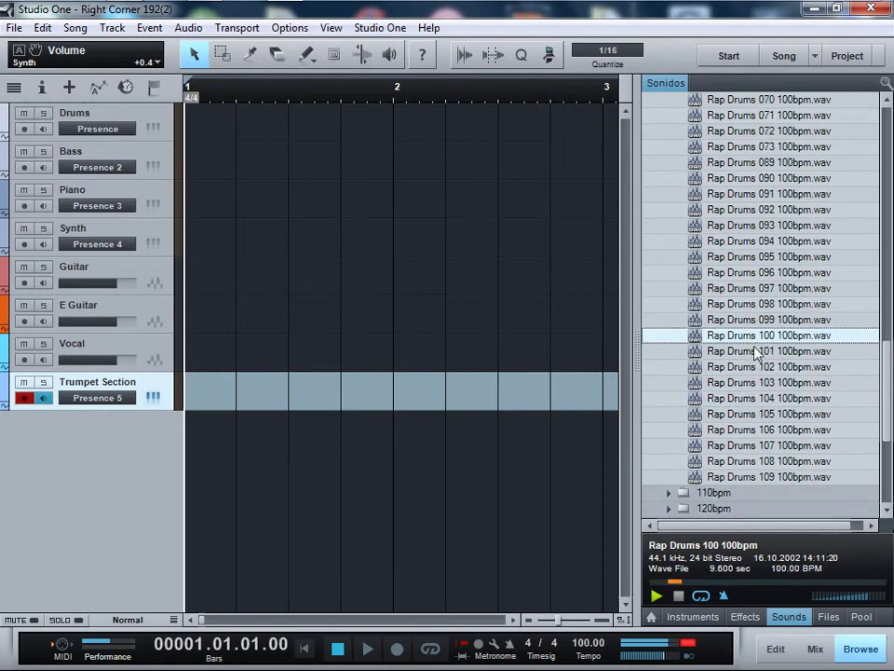
{"action": "left_click", "coordinate": [757, 353]}
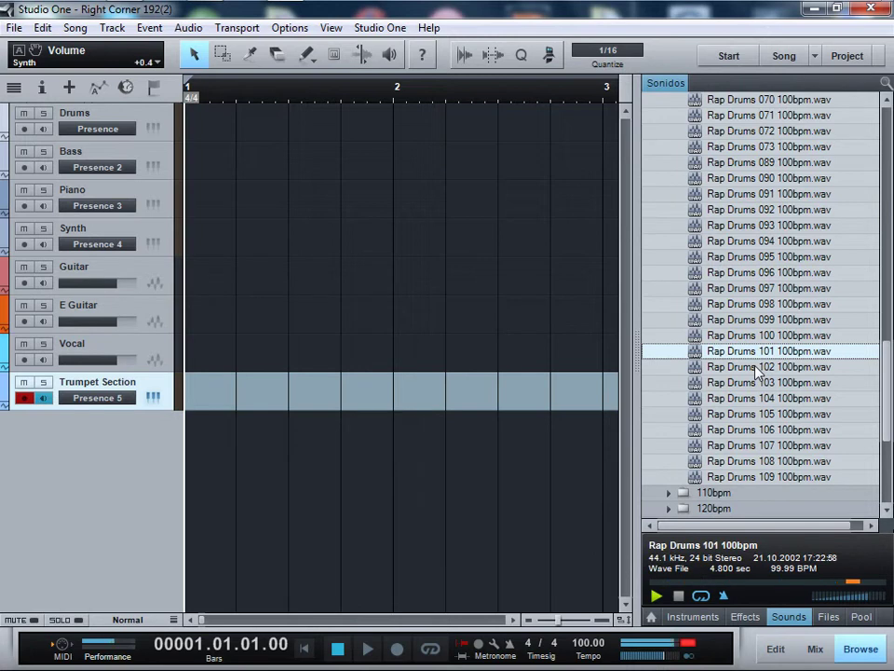
- Audition the loops Rap Drums 102, 103, 104 and 106 in the 100bpm folder
{"action": "key", "text": "Down"}
{"action": "key", "text": "Down"}
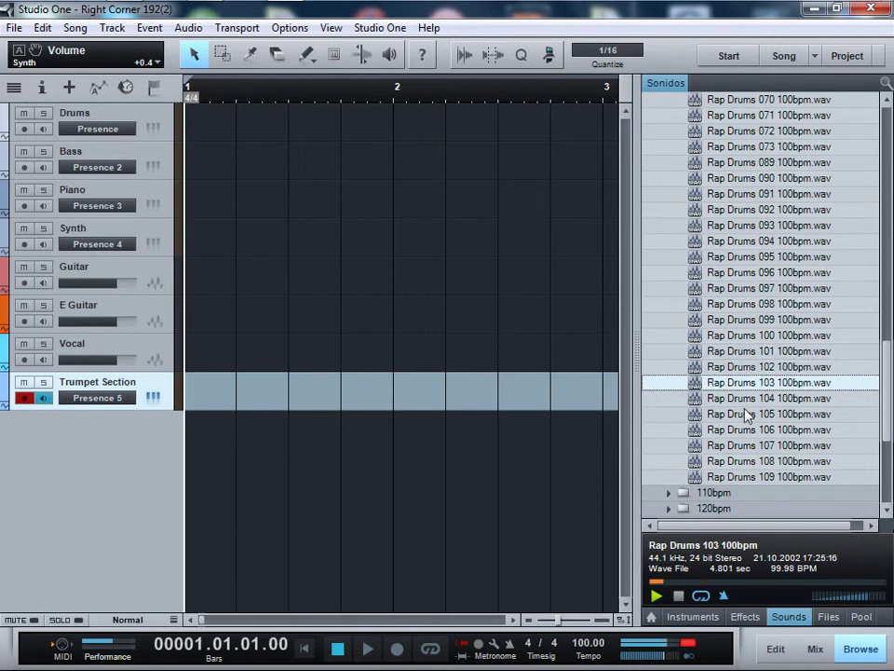
{"action": "left_click", "coordinate": [744, 399]}
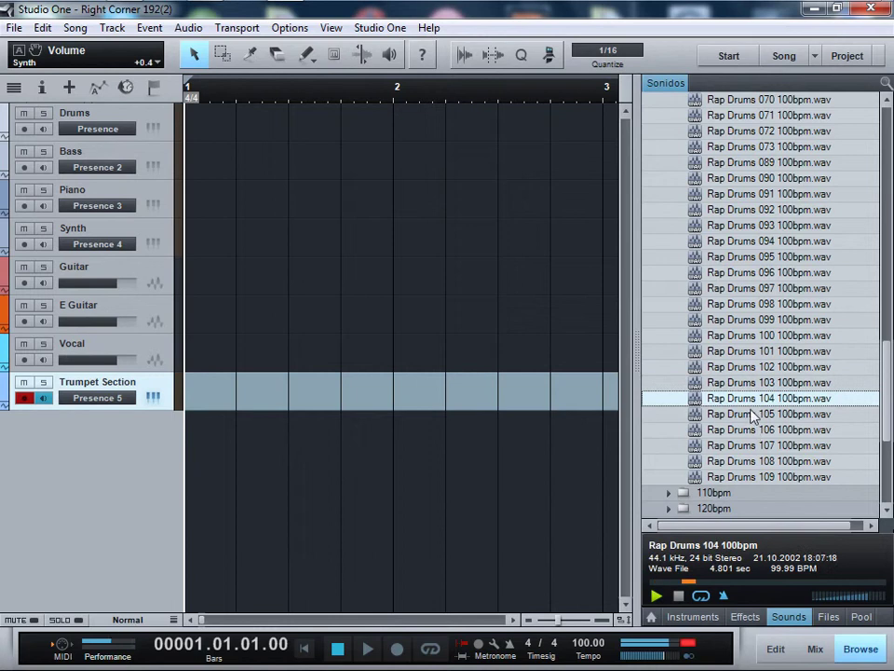
{"action": "left_click", "coordinate": [753, 430]}
- Expand the 110bpm folder of Hotbox Vol 1 and set the song tempo to 110 BPM
{"action": "scroll", "coordinate": [756, 410], "scroll_direction": "down", "scroll_amount": 2}
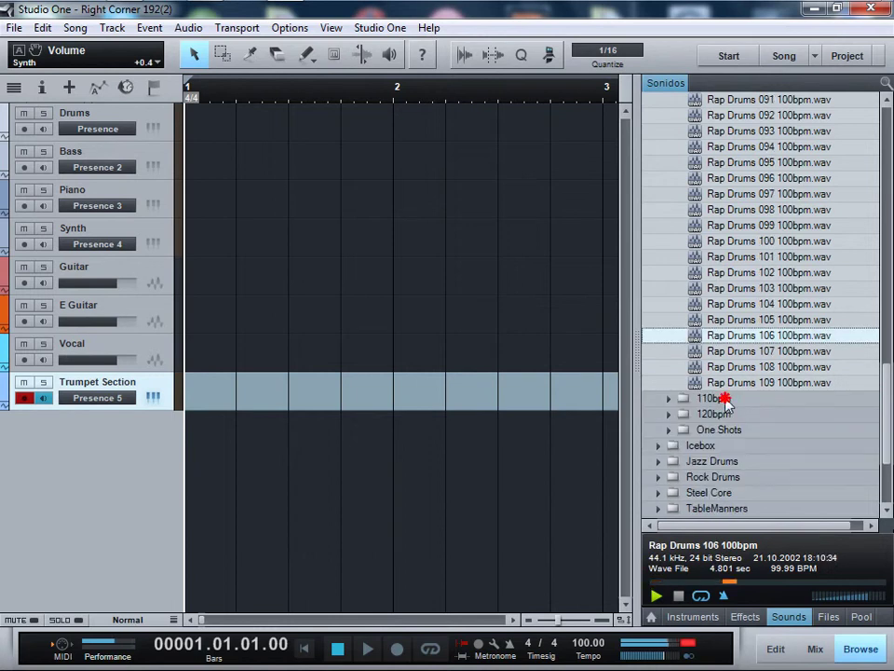
{"action": "double_click", "coordinate": [725, 401]}
{"action": "double_click", "coordinate": [588, 652]}
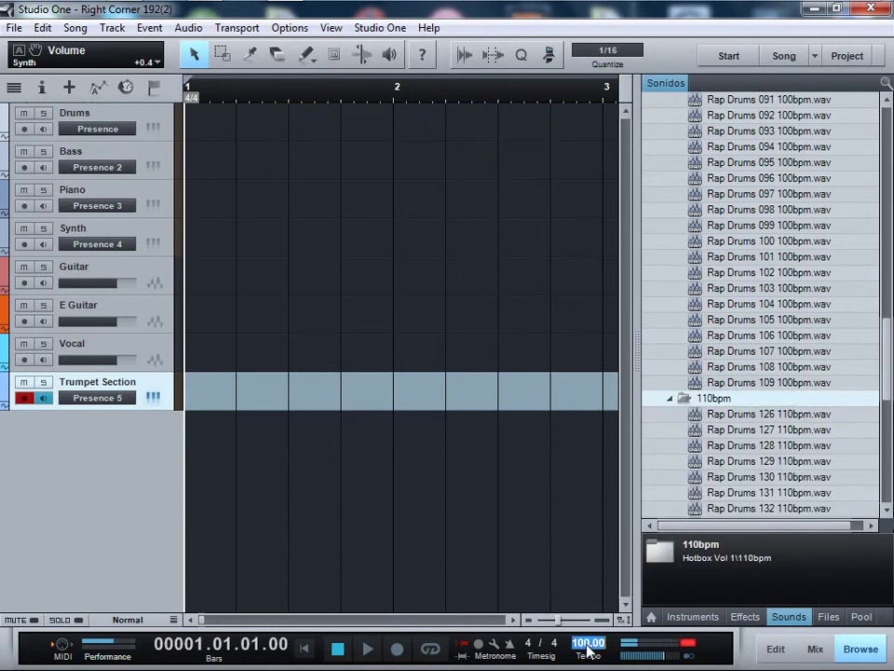
{"action": "type", "text": "110"}
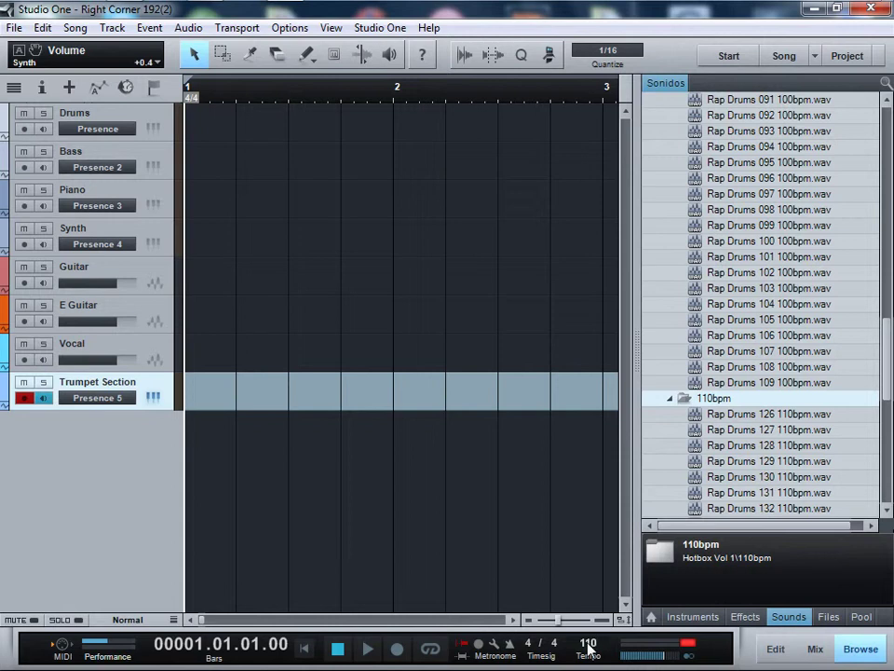
{"action": "key", "text": "Return"}
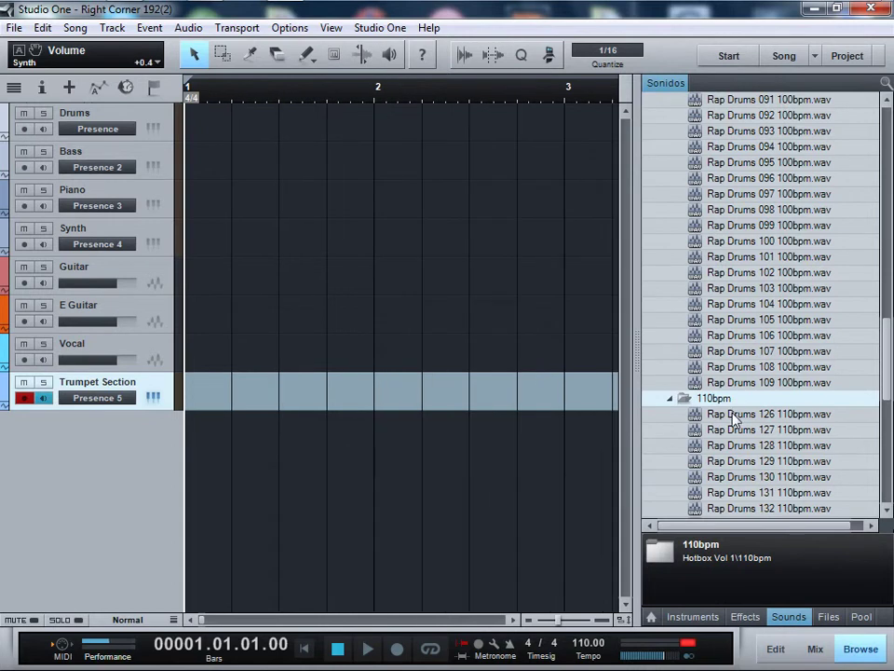
- Audition the loops Rap Drums 126 through 130, 133 and 134 in the 110bpm folder
{"action": "left_click", "coordinate": [733, 417]}
{"action": "scroll", "coordinate": [768, 372], "scroll_direction": "down", "scroll_amount": 3}
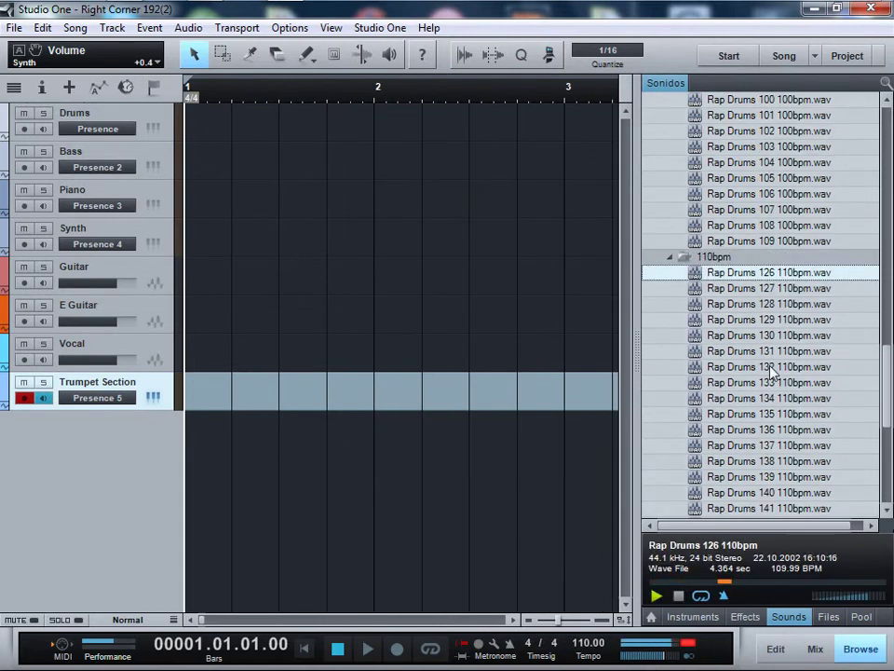
{"action": "left_click", "coordinate": [761, 290]}
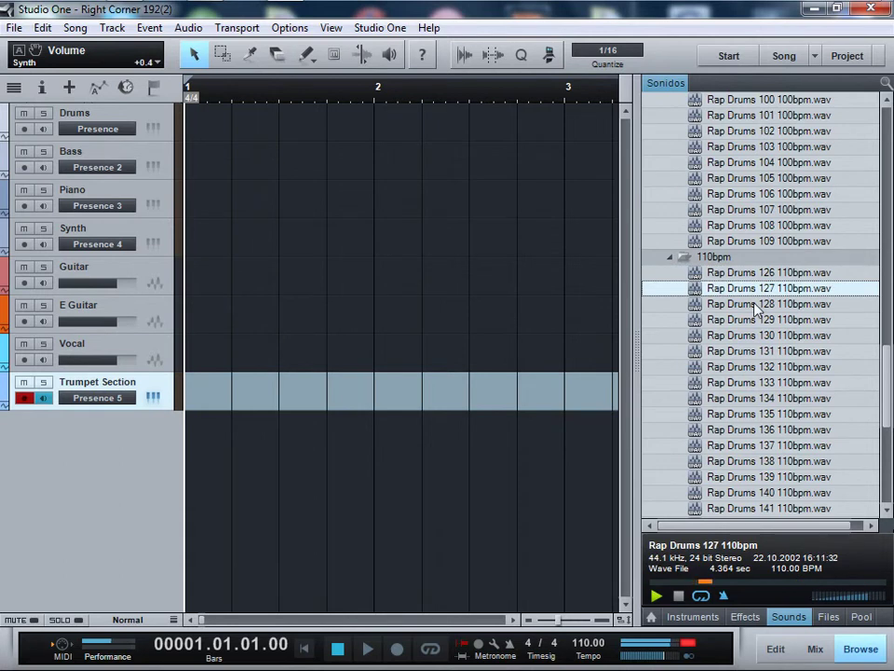
{"action": "left_click", "coordinate": [749, 304]}
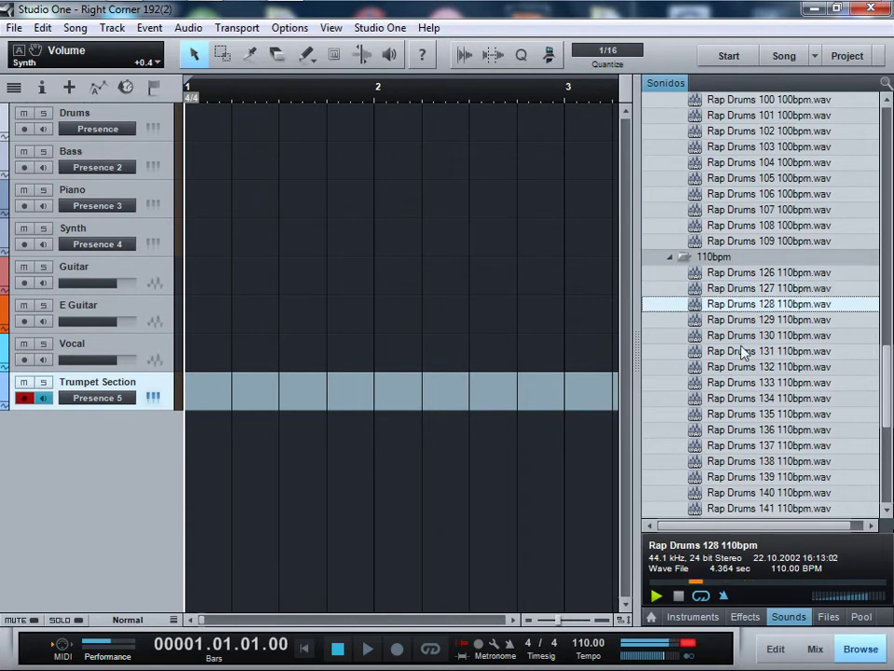
{"action": "key", "text": "Down"}
{"action": "key", "text": "Down"}
{"action": "scroll", "coordinate": [739, 397], "scroll_direction": "down", "scroll_amount": 2}
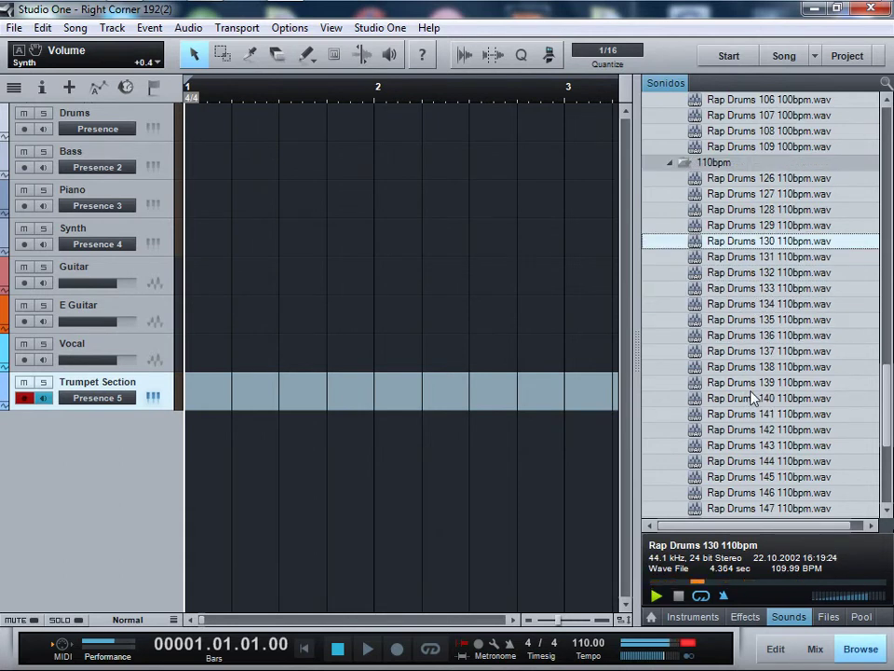
{"action": "left_click", "coordinate": [750, 294]}
{"action": "scroll", "coordinate": [750, 295], "scroll_direction": "down", "scroll_amount": 3}
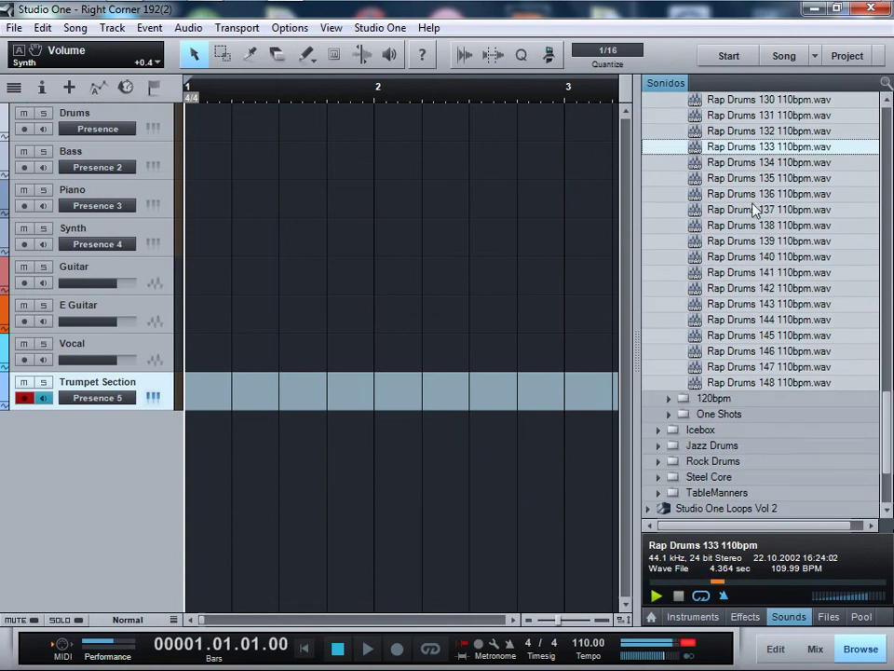
{"action": "key", "text": "Down"}
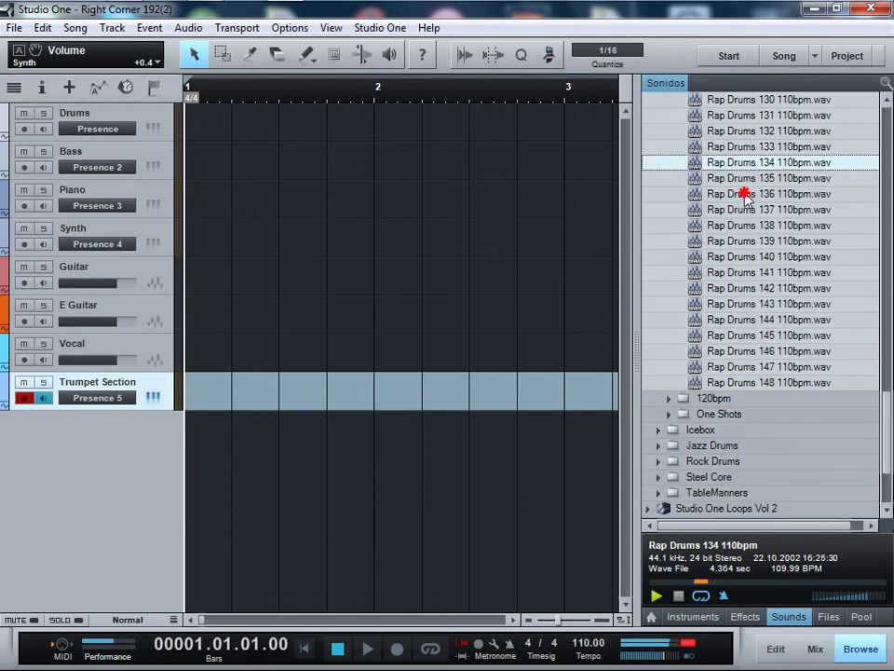
- Audition Rap Drums 136 in the 110bpm folder, and expand the 120bpm folder to audition Rap Drums 161
{"action": "left_click", "coordinate": [745, 194]}
{"action": "scroll", "coordinate": [745, 196], "scroll_direction": "down", "scroll_amount": 2}
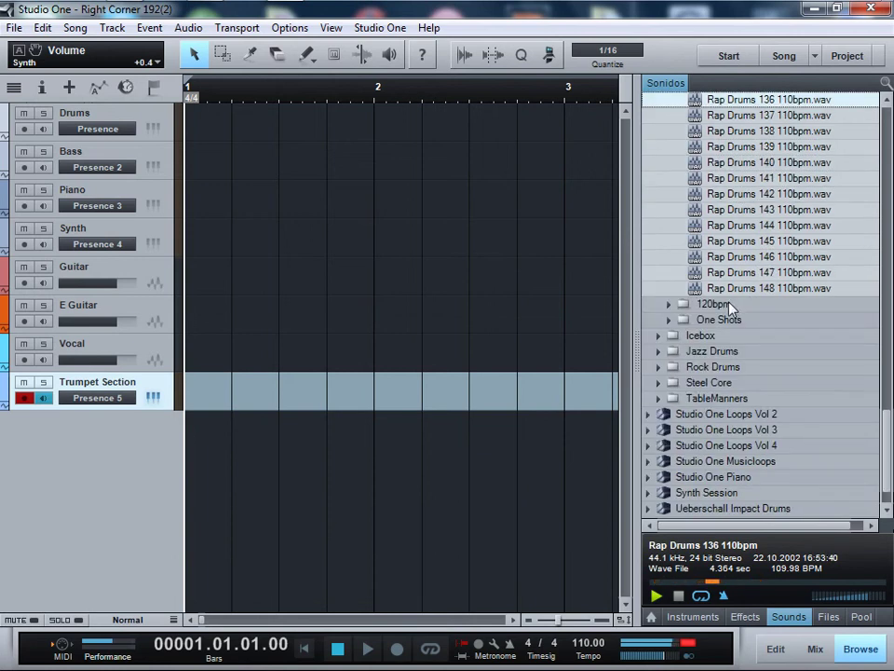
{"action": "double_click", "coordinate": [731, 307]}
{"action": "key", "text": "Down"}
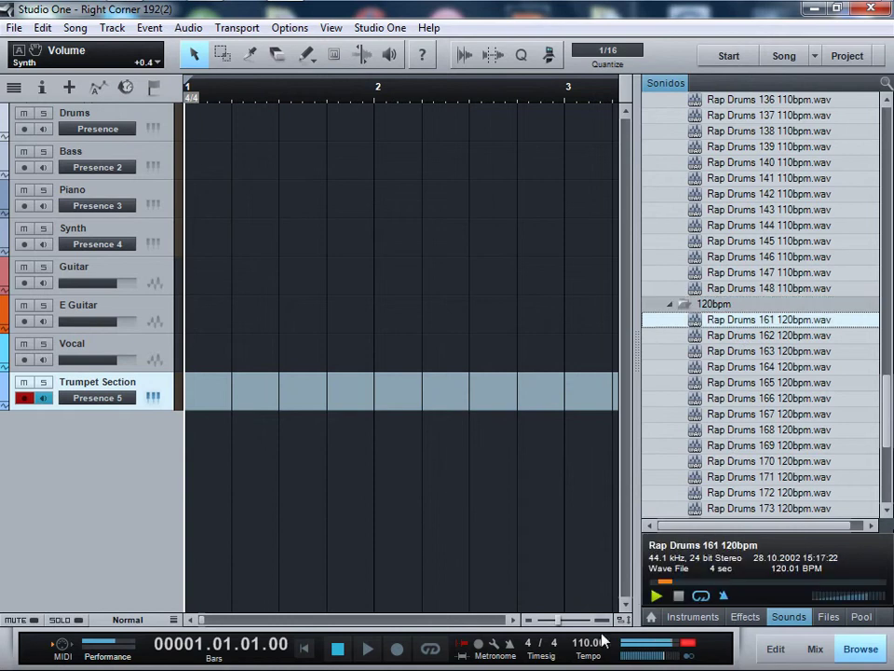
- Set the song tempo to 120 BPM to match the 120bpm folder
{"action": "left_click", "coordinate": [596, 648]}
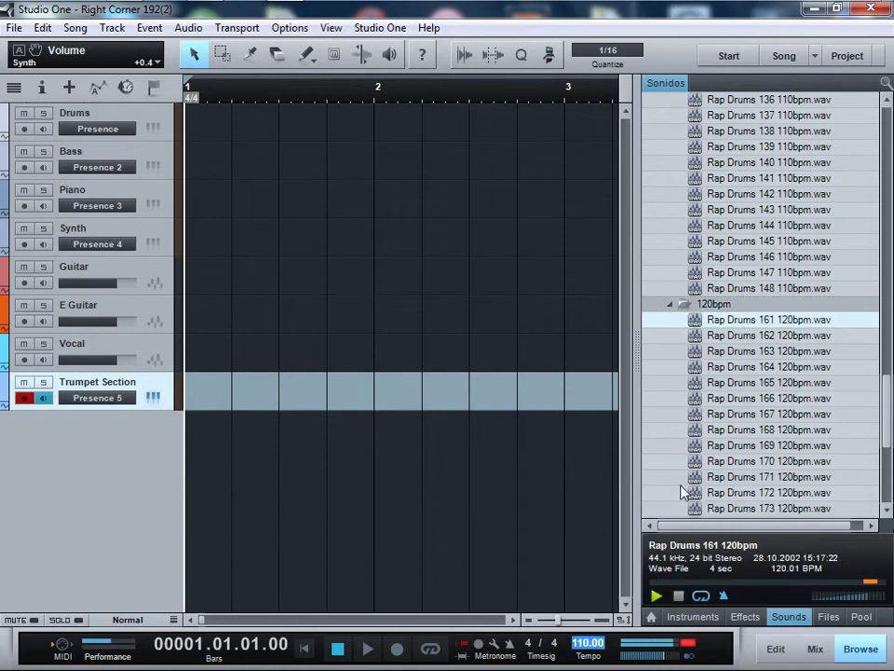
{"action": "type", "text": "120"}
{"action": "key", "text": "Return"}
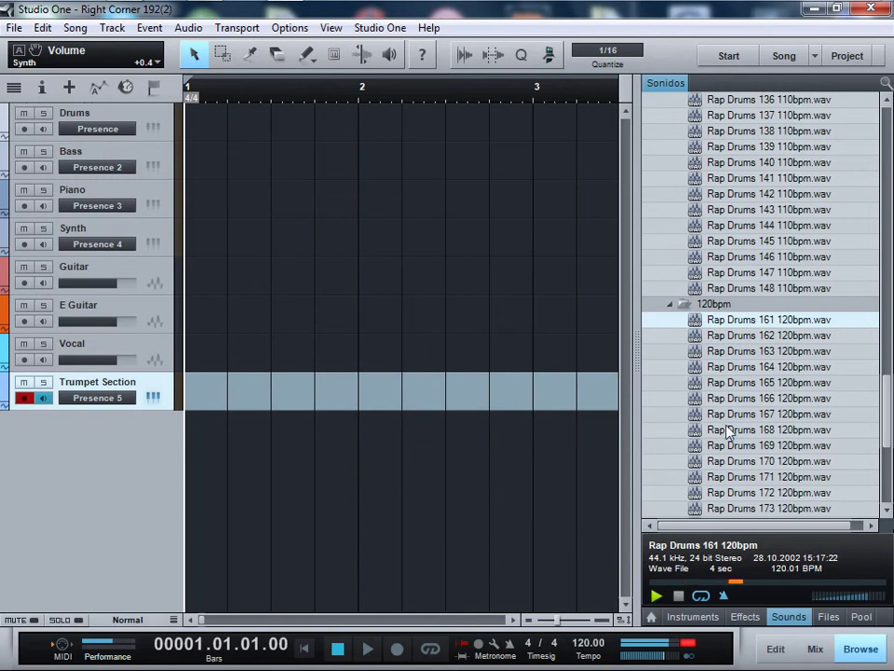
- Audition the loops Rap Drums 162, 163, 164, 167, 169, 171 and 175 in the 120bpm folder
{"action": "left_click", "coordinate": [752, 338]}
{"action": "scroll", "coordinate": [752, 338], "scroll_direction": "down", "scroll_amount": 2}
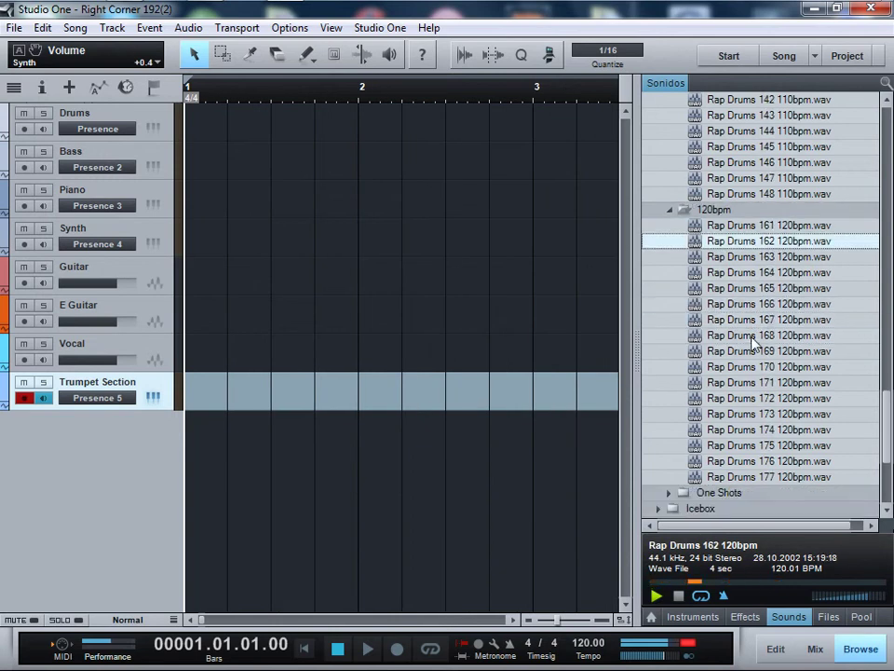
{"action": "key", "text": "Down"}
{"action": "key", "text": "Down"}
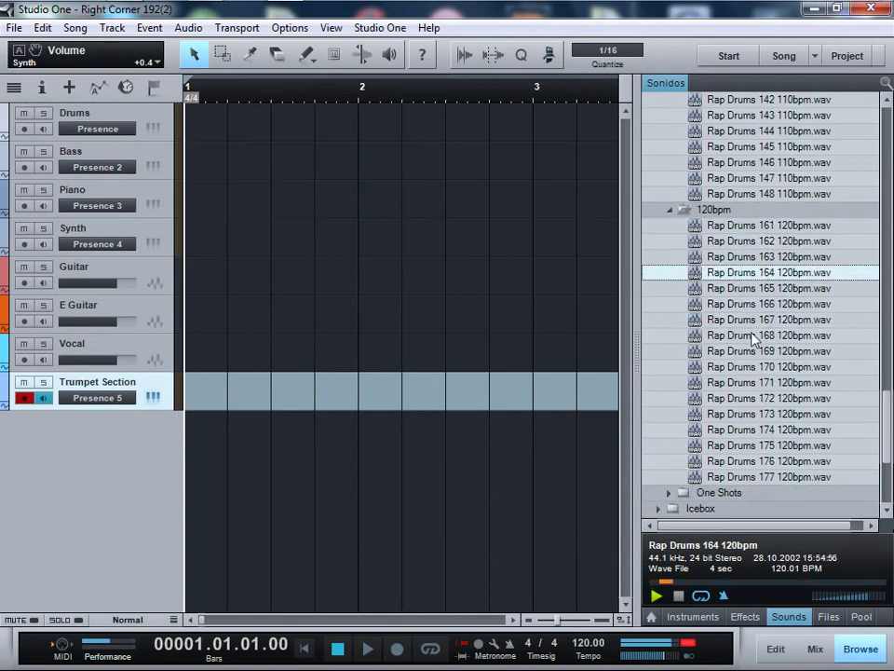
{"action": "left_click", "coordinate": [750, 321]}
{"action": "scroll", "coordinate": [751, 307], "scroll_direction": "down", "scroll_amount": 2}
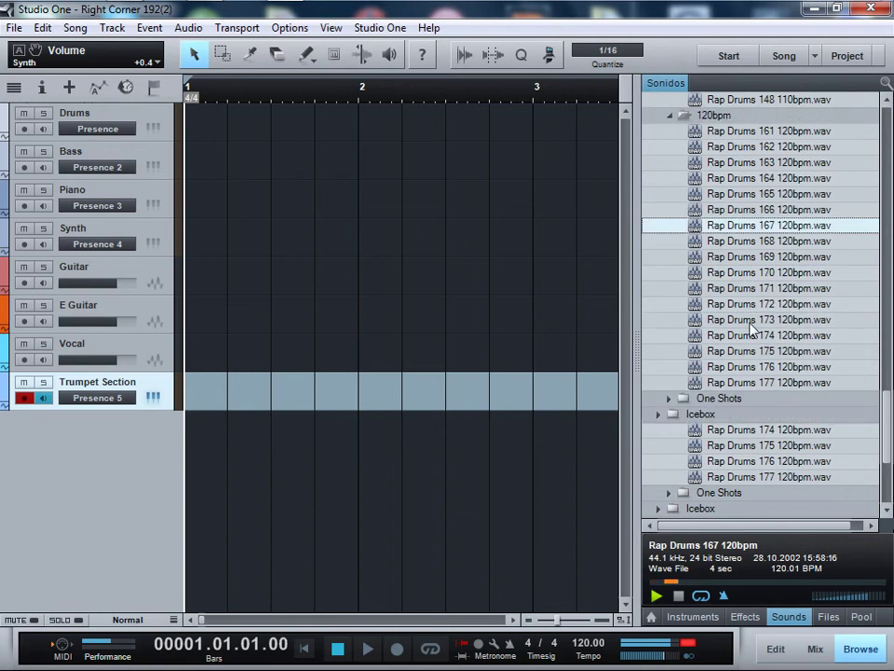
{"action": "left_click", "coordinate": [753, 259]}
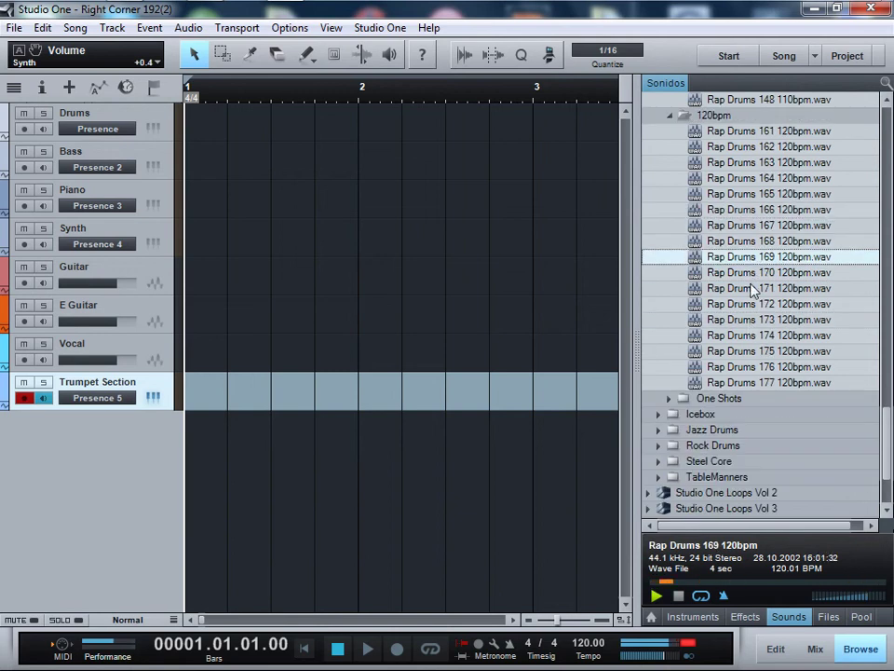
{"action": "left_click", "coordinate": [748, 289]}
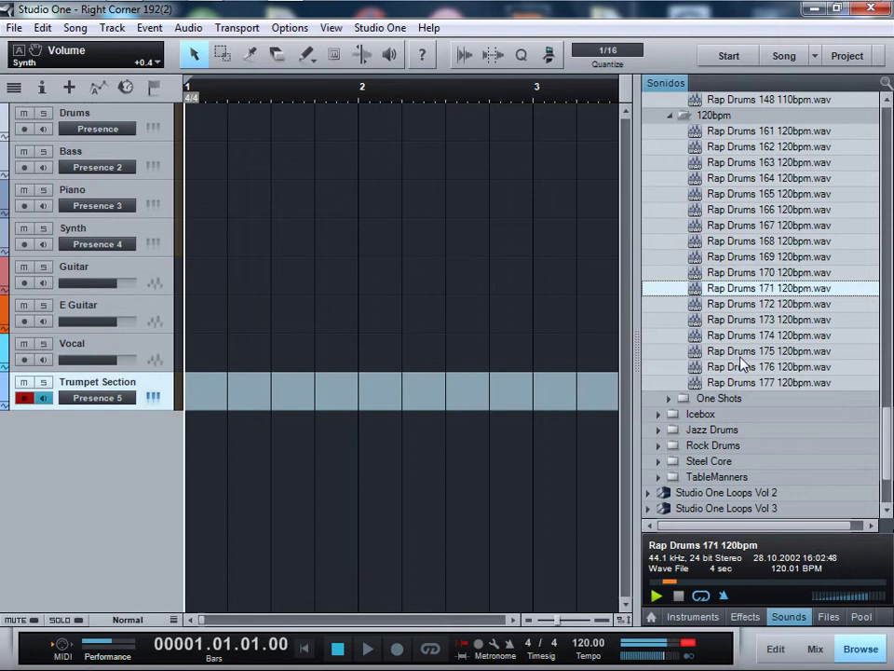
{"action": "left_click", "coordinate": [741, 354]}
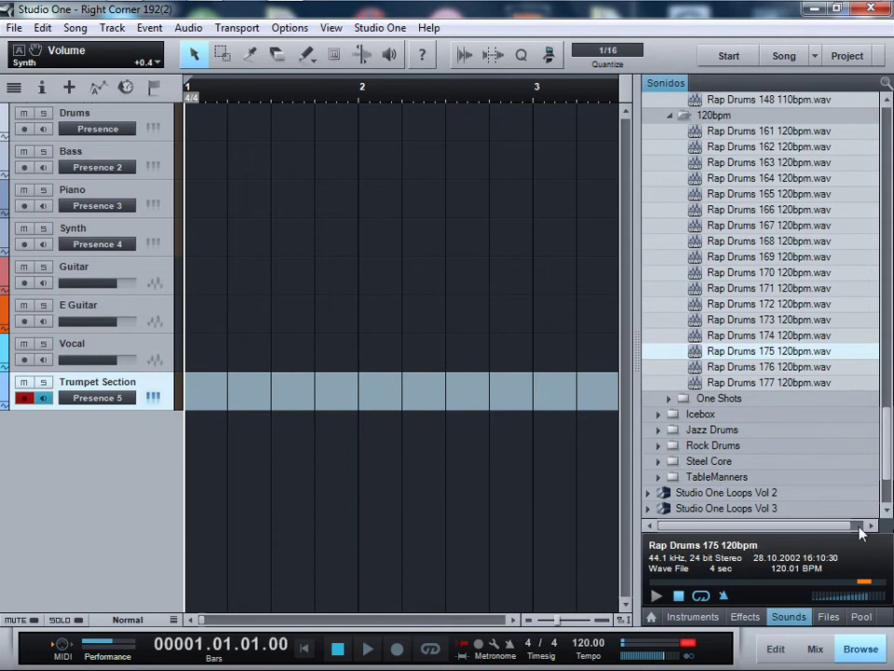
- Expand the One Shots folder of Hotbox Vol 1 and audition HipHop01 Clap 01 and 02, HiHat 01 and 02, Kick 01 and Snare 02
{"action": "double_click", "coordinate": [708, 398]}
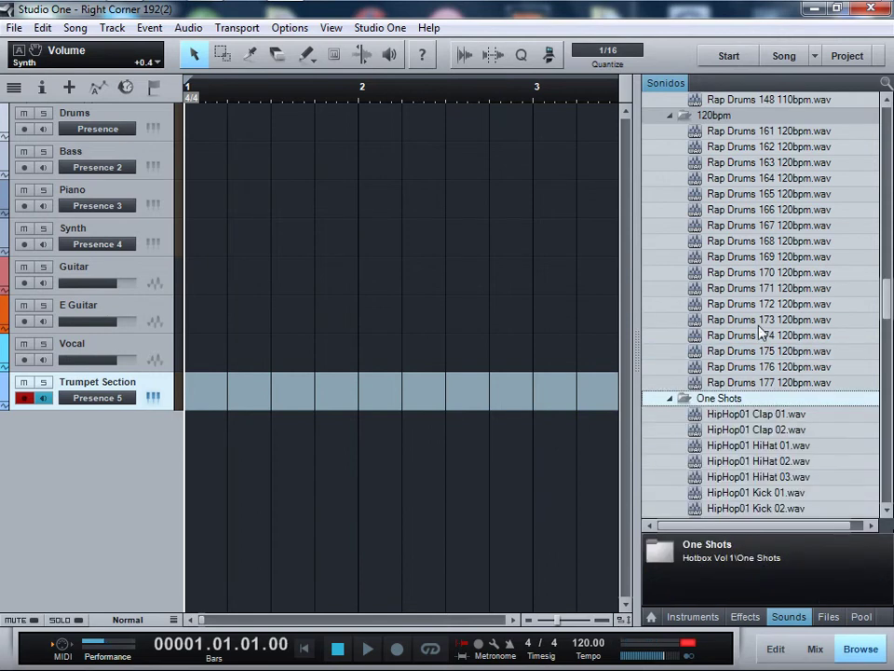
{"action": "scroll", "coordinate": [773, 306], "scroll_direction": "down", "scroll_amount": 3}
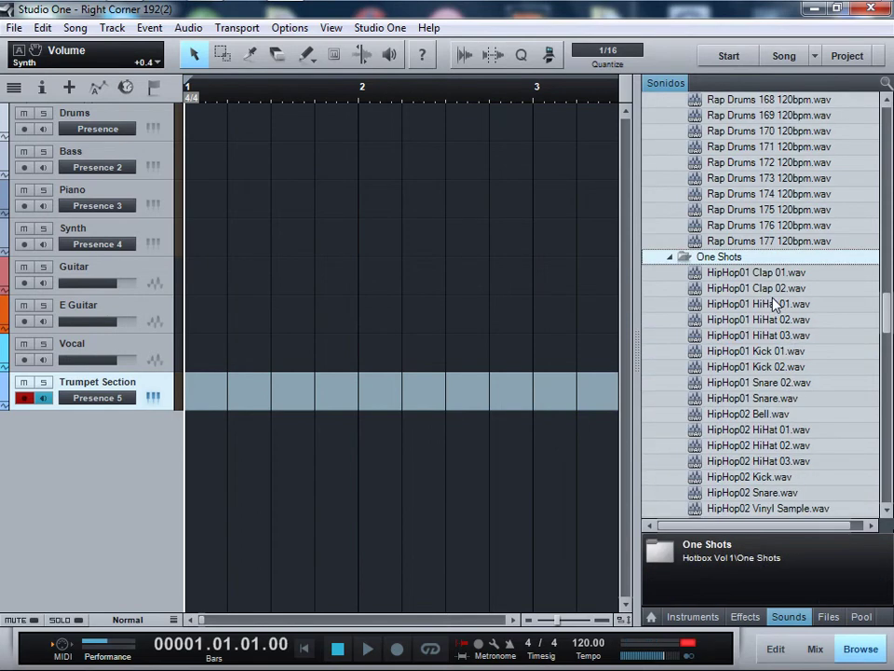
{"action": "scroll", "coordinate": [790, 305], "scroll_direction": "up", "scroll_amount": 1}
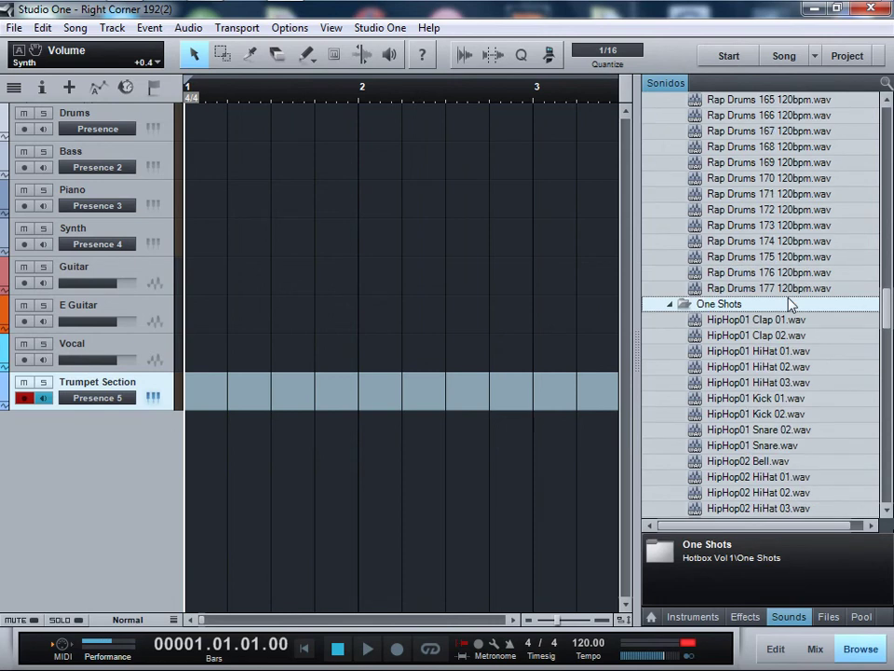
{"action": "scroll", "coordinate": [790, 305], "scroll_direction": "down", "scroll_amount": 1}
{"action": "left_click", "coordinate": [773, 273]}
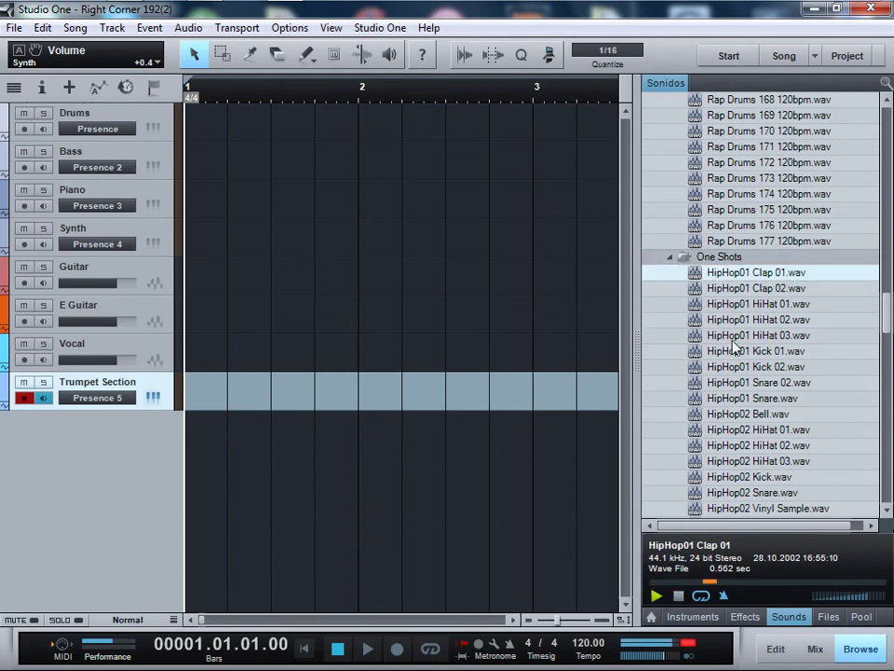
{"action": "left_click", "coordinate": [764, 289]}
{"action": "left_click", "coordinate": [779, 303]}
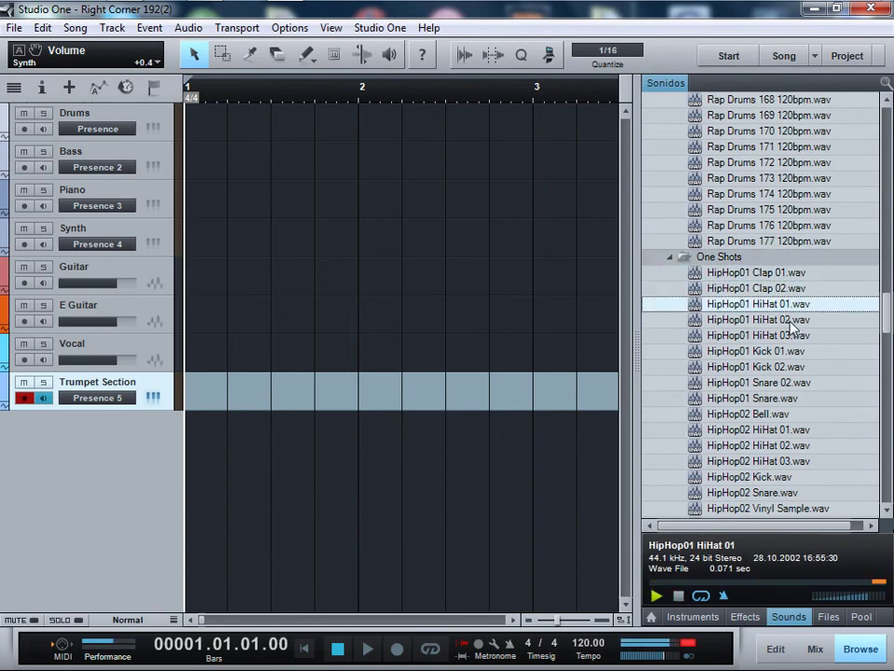
{"action": "left_click", "coordinate": [790, 319]}
{"action": "left_click", "coordinate": [792, 352]}
{"action": "left_click", "coordinate": [793, 382]}
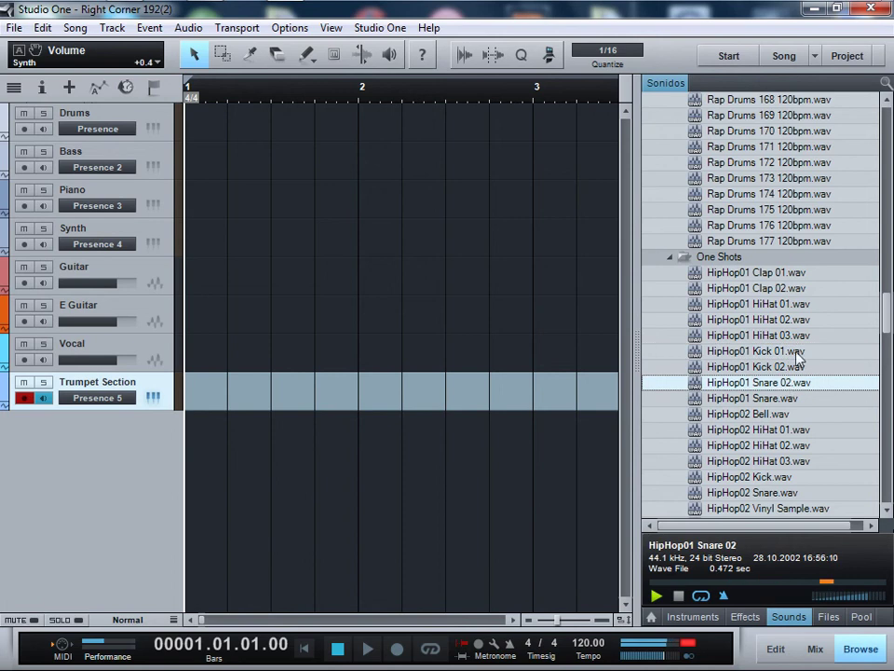
- Audition the one-shots HipHop01 Snare, HipHop02 HiHat 01, HipHop03 Clap and HipHop02 Vinyl Sample
{"action": "scroll", "coordinate": [795, 345], "scroll_direction": "down", "scroll_amount": 2}
{"action": "left_click", "coordinate": [793, 303]}
{"action": "left_click", "coordinate": [795, 335]}
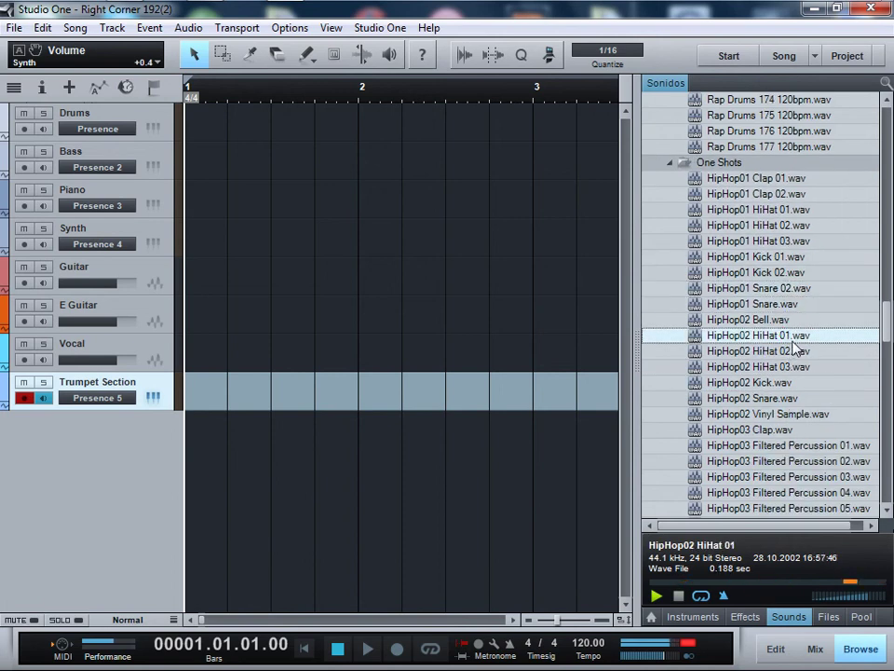
{"action": "scroll", "coordinate": [797, 345], "scroll_direction": "down", "scroll_amount": 2}
{"action": "left_click", "coordinate": [793, 337]}
{"action": "left_click", "coordinate": [807, 318]}
- Audition the one-shots HipHop03 Filtered Percussion 03, HipHop03 HiHat 01 and HipHop03 Shaker 02
{"action": "scroll", "coordinate": [810, 303], "scroll_direction": "down", "scroll_amount": 2}
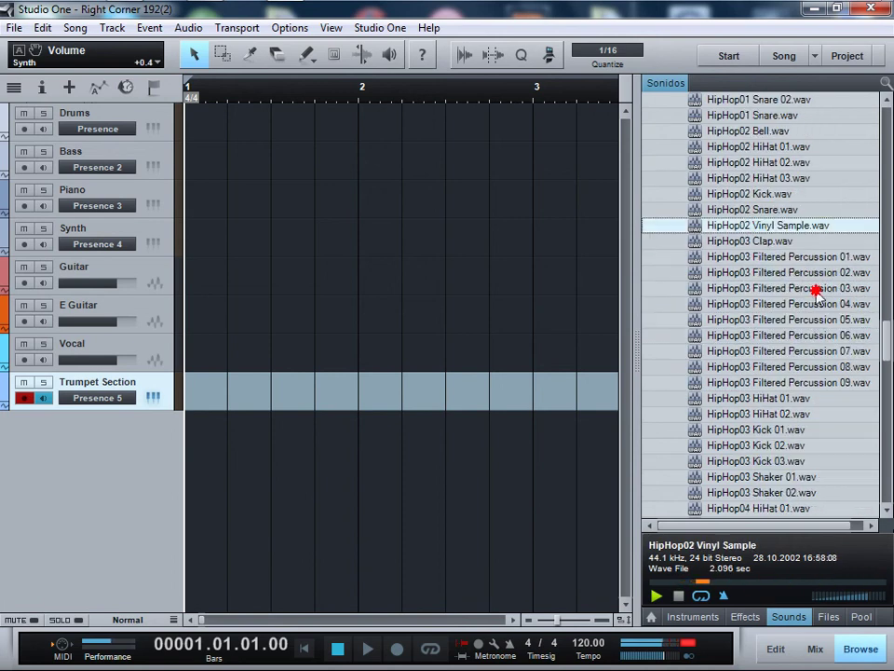
{"action": "left_click", "coordinate": [816, 291]}
{"action": "scroll", "coordinate": [810, 324], "scroll_direction": "down", "scroll_amount": 2}
{"action": "left_click", "coordinate": [801, 304]}
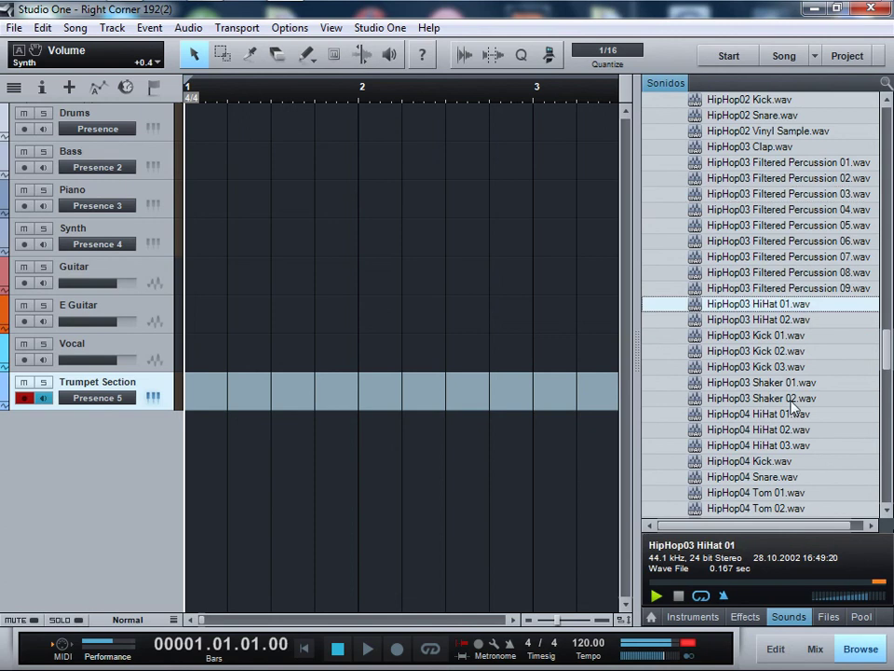
{"action": "left_click", "coordinate": [764, 398]}
- Expand the Icebox folder below the Hotbox Vol 1 one-shots to list its subfolders
{"action": "scroll", "coordinate": [813, 374], "scroll_direction": "down", "scroll_amount": 18}
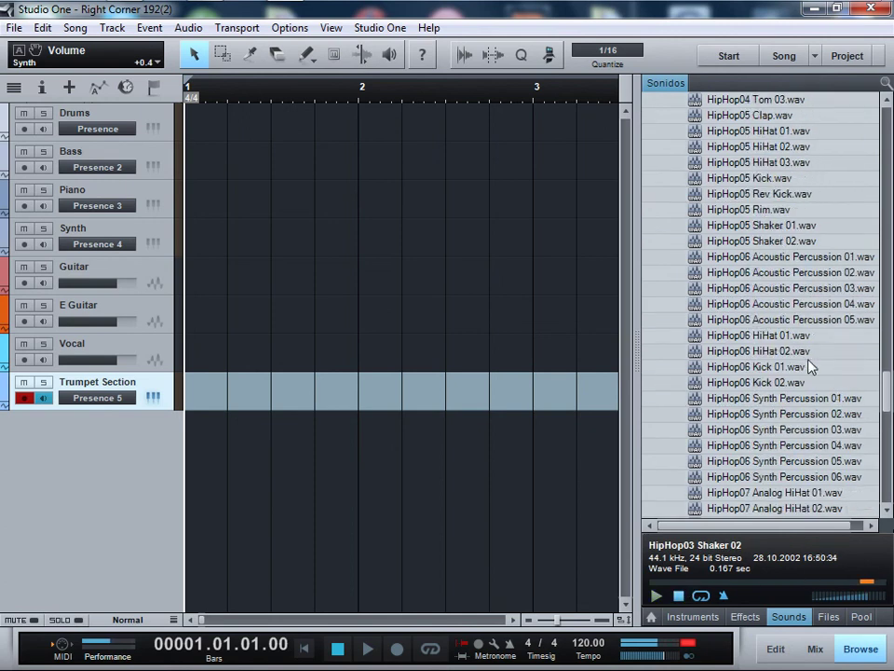
{"action": "scroll", "coordinate": [813, 374], "scroll_direction": "down", "scroll_amount": 10}
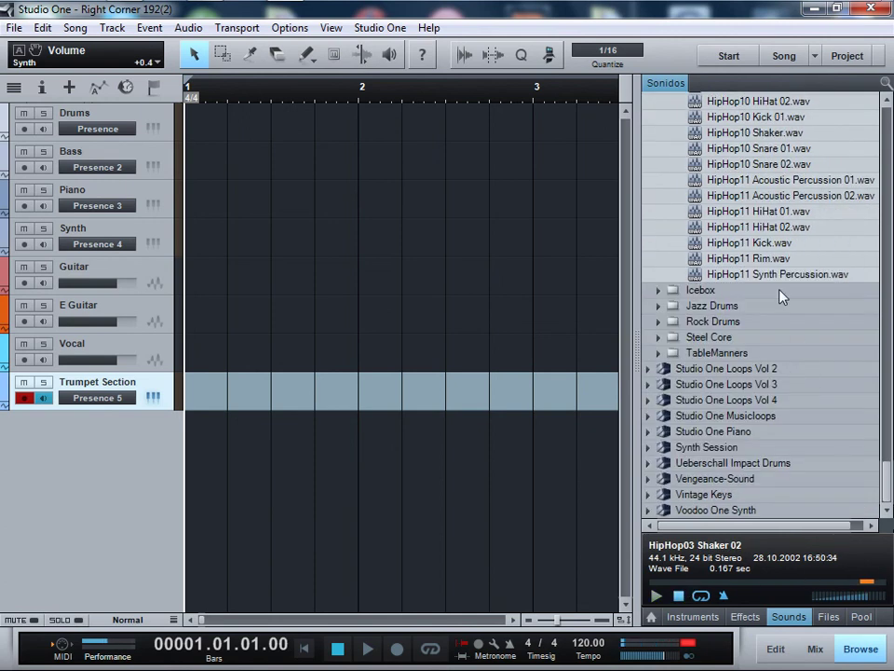
{"action": "left_click", "coordinate": [702, 291]}
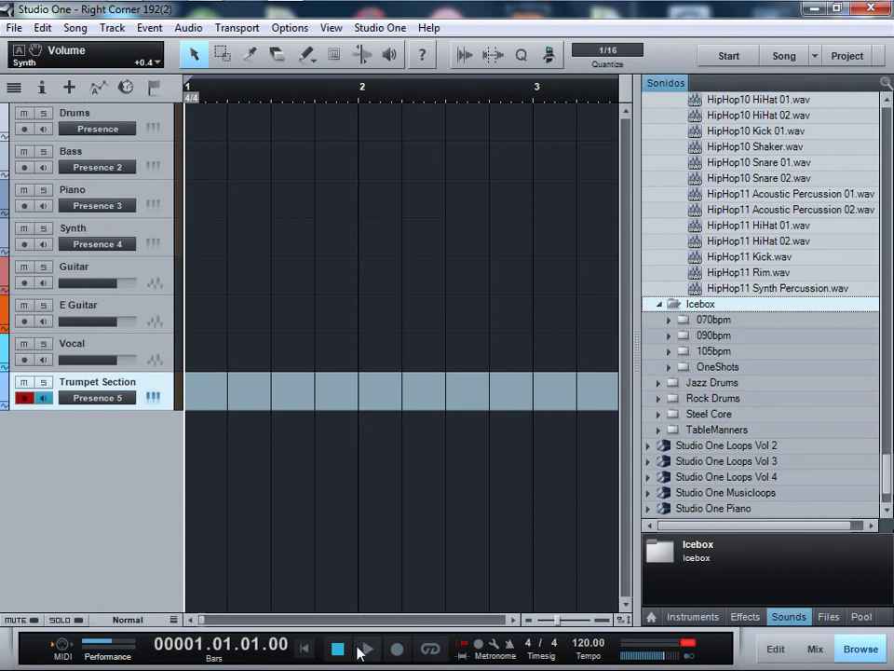
{"action": "mouse_move", "coordinate": [703, 15]}
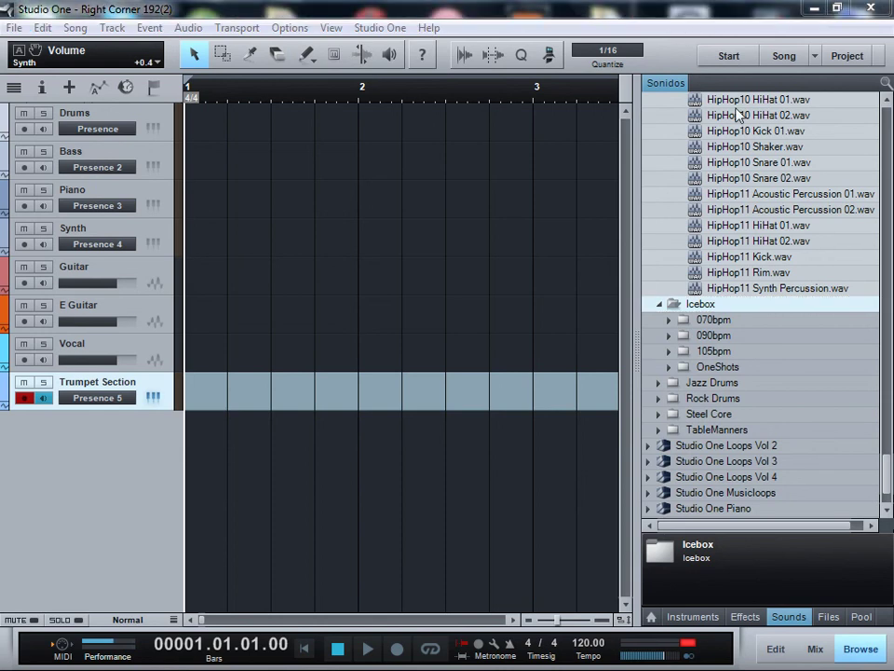
{"action": "left_click", "coordinate": [816, 9]}
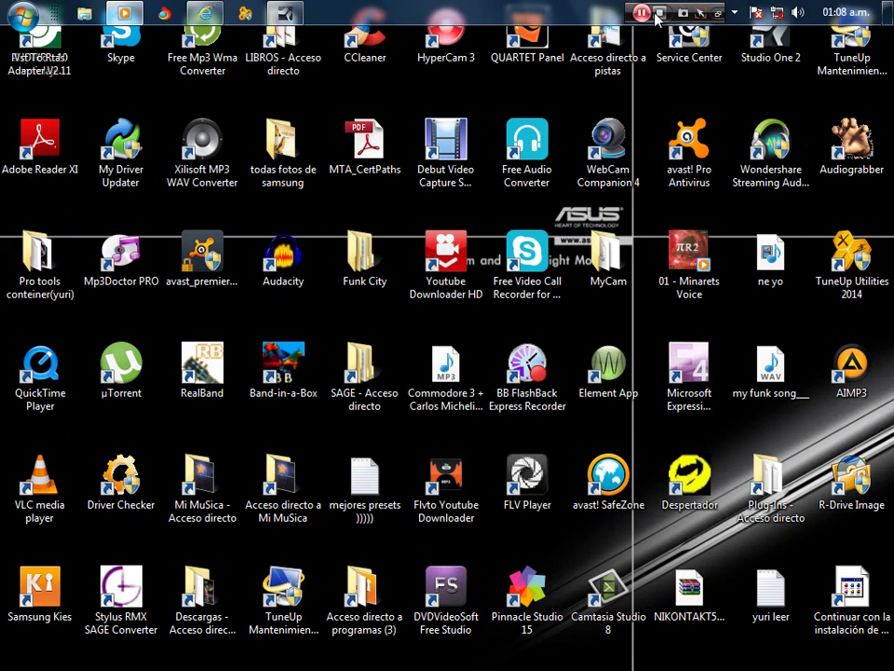
{"action": "left_click", "coordinate": [718, 13]}
{"action": "mouse_move", "coordinate": [745, 229]}
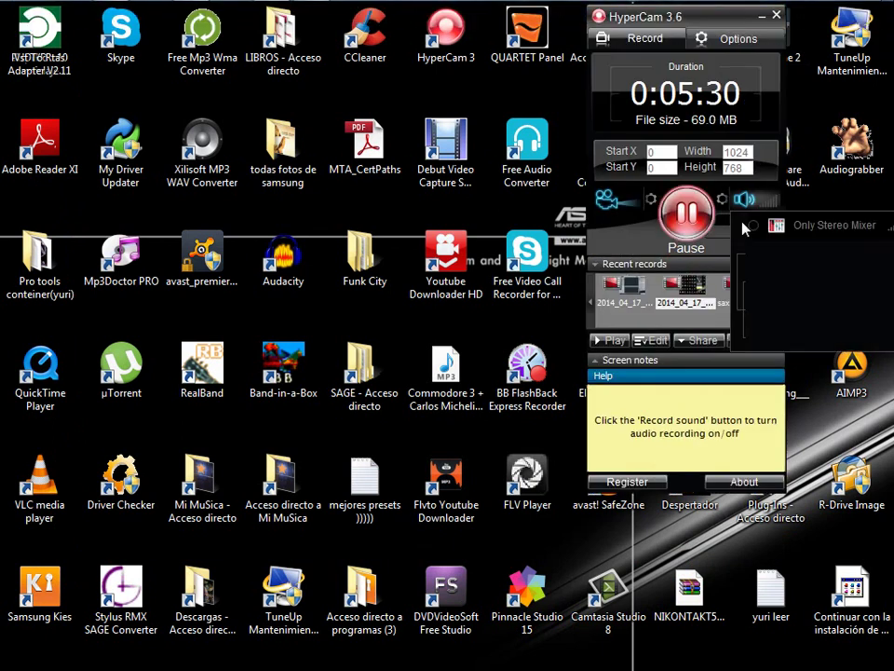